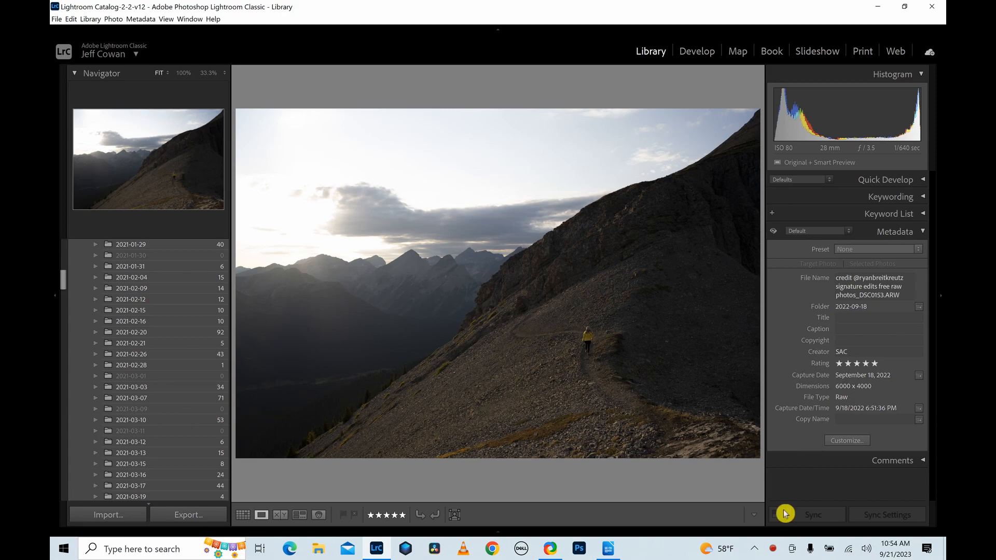
Switch to the RAW editing guideline in LibreOffice Writer and review its Preparation, Global Edits and Local Adjustments sections, then return to Lightroom Classic
left_click(608, 550)
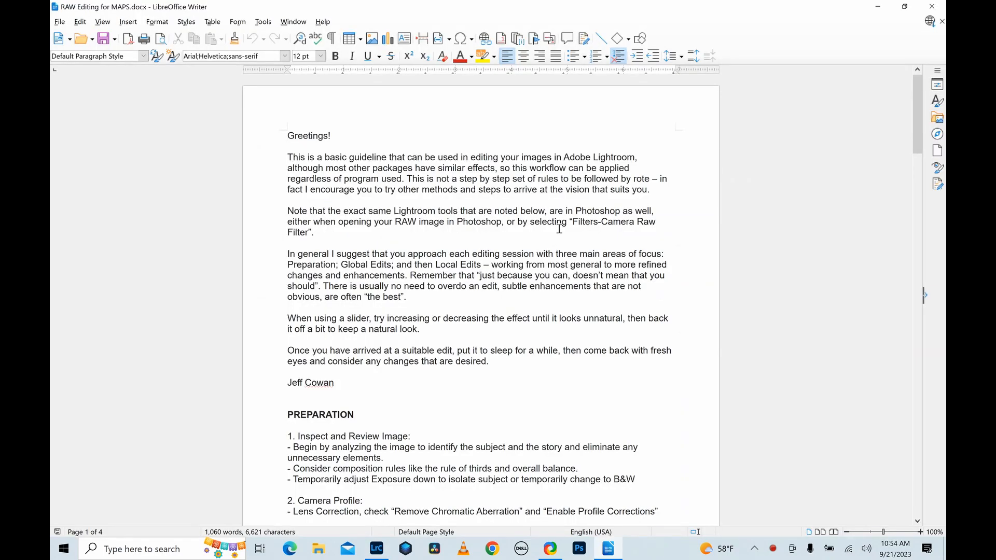
scroll(510, 199, "down", 10)
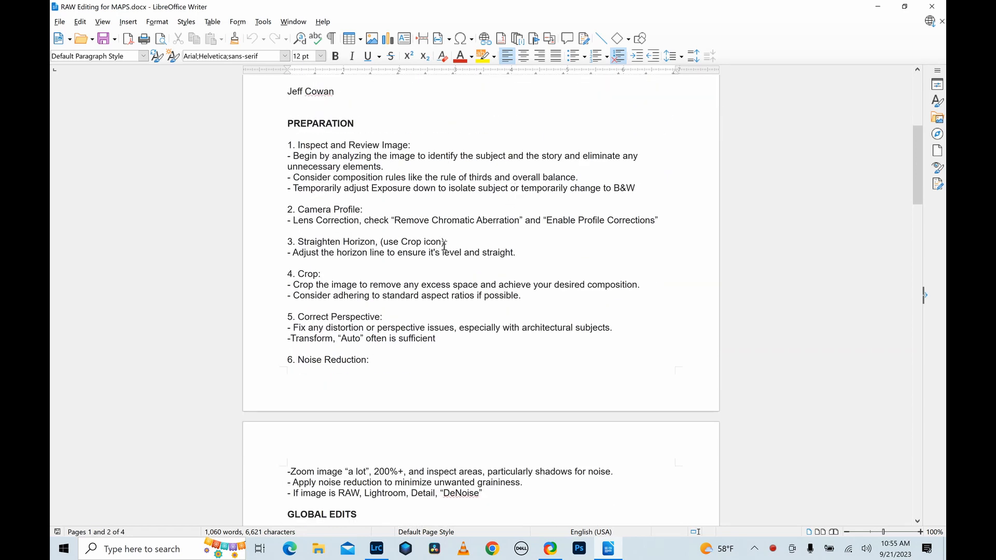
scroll(427, 330, "down", 13)
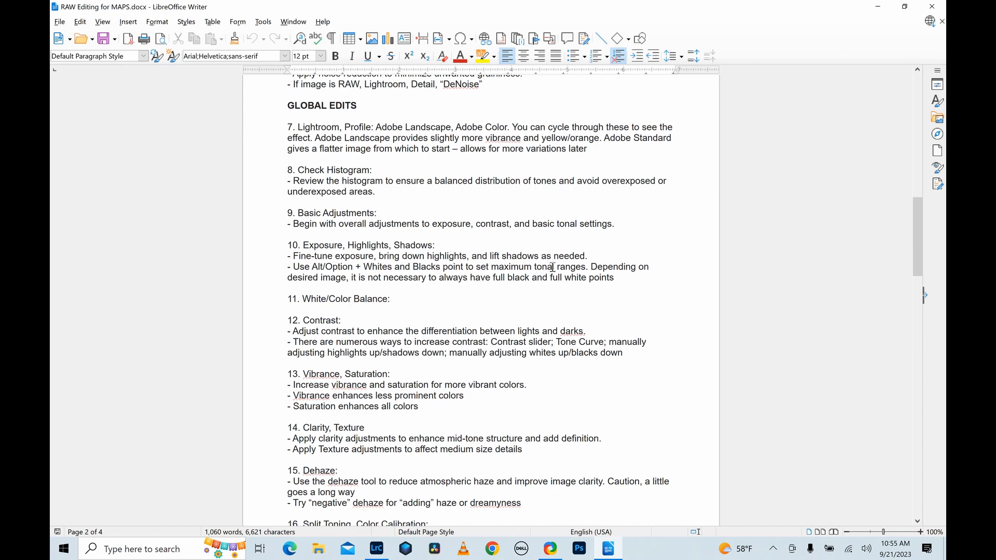
scroll(552, 267, "down", 17)
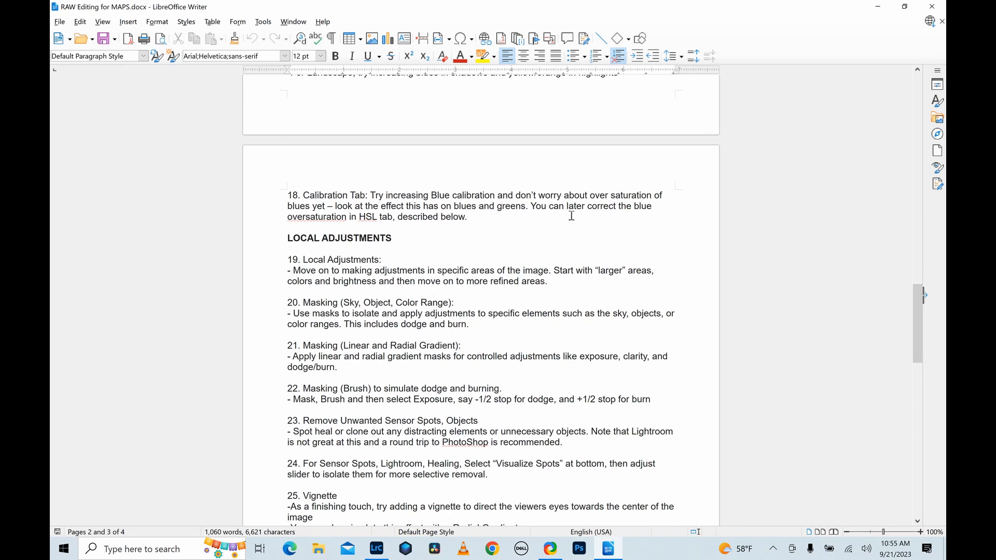
left_click(879, 9)
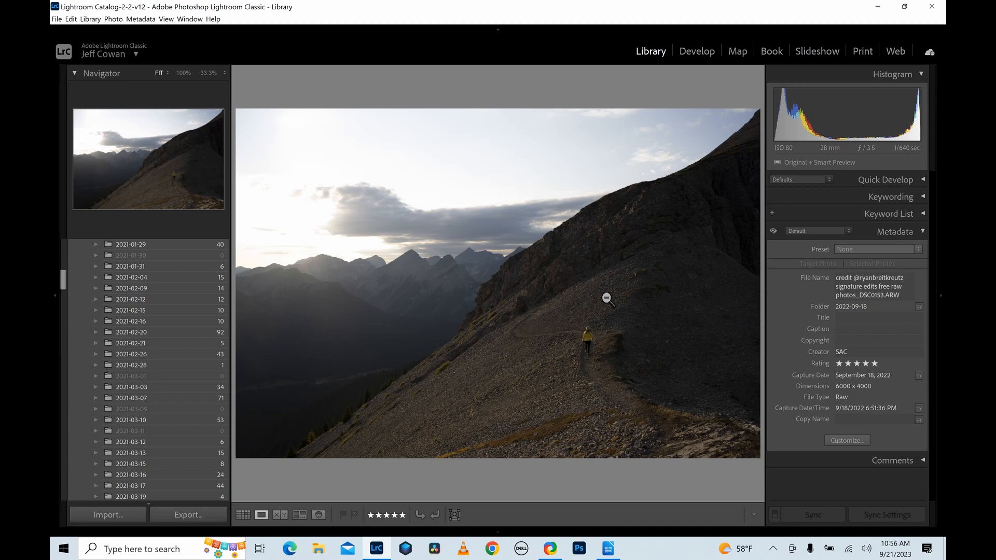
Bring the mountain photo into the Develop module and enable both Remove Chromatic Aberration and Enable Profile Corrections, comparing the profile correction off and on
left_click(700, 57)
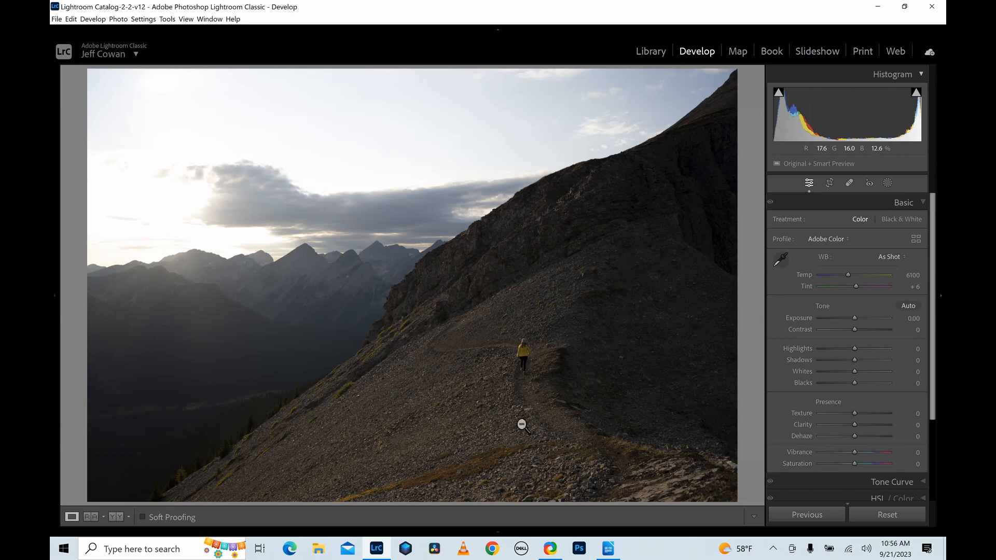
left_click(905, 203)
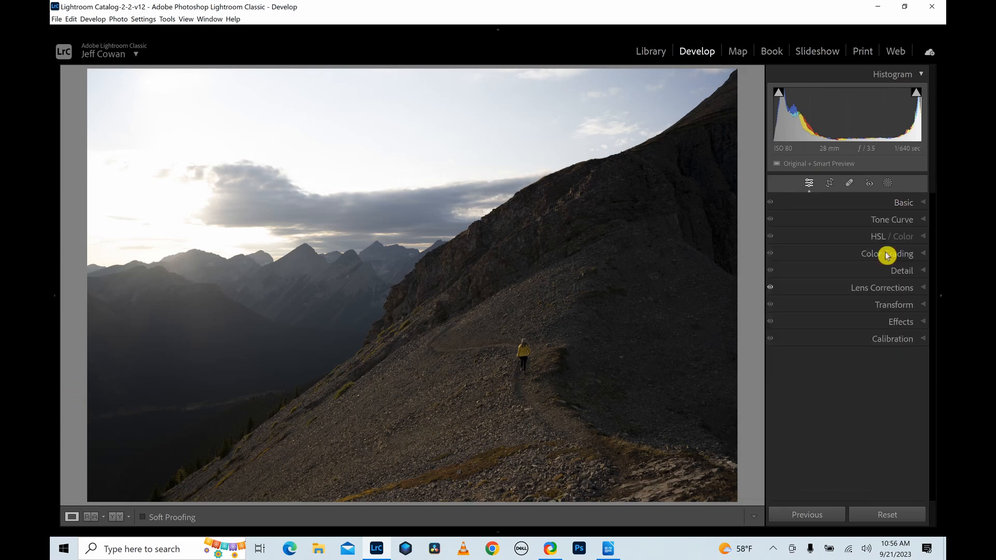
left_click(881, 288)
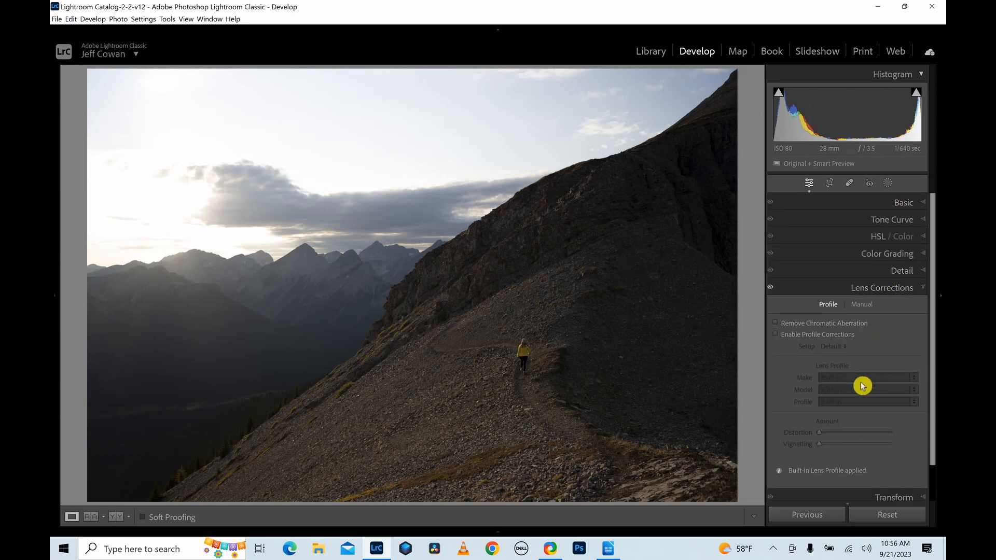
left_click(778, 335)
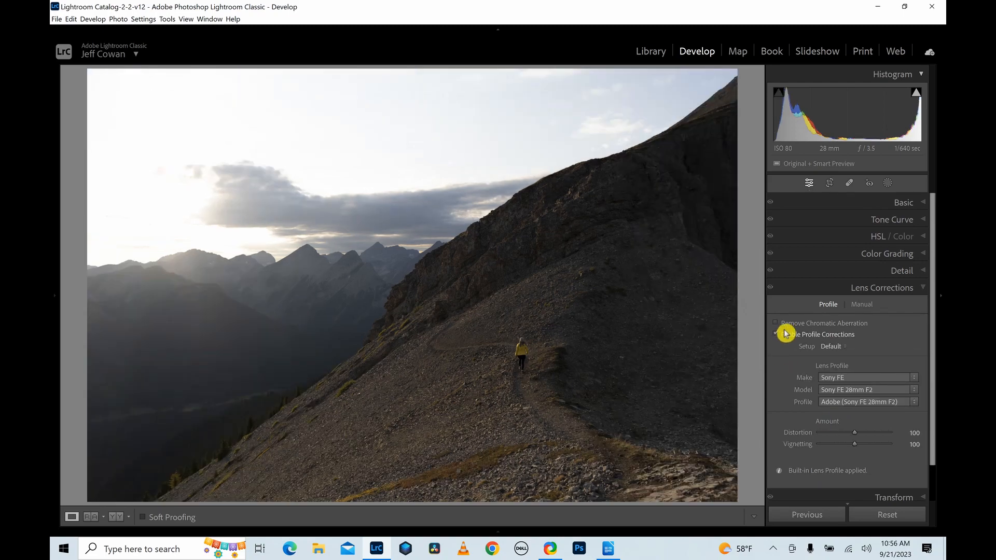
left_click(775, 323)
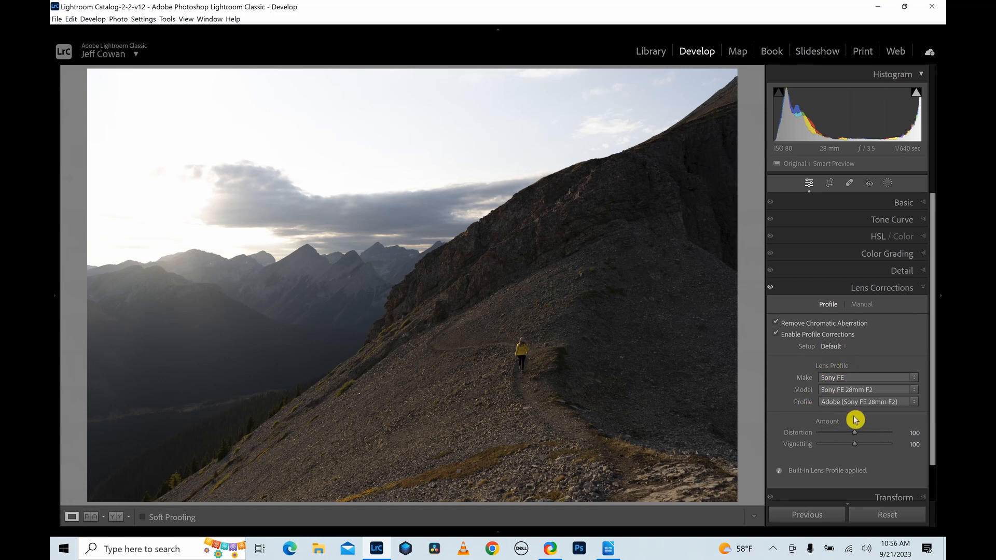
left_click(776, 334)
left_click(777, 335)
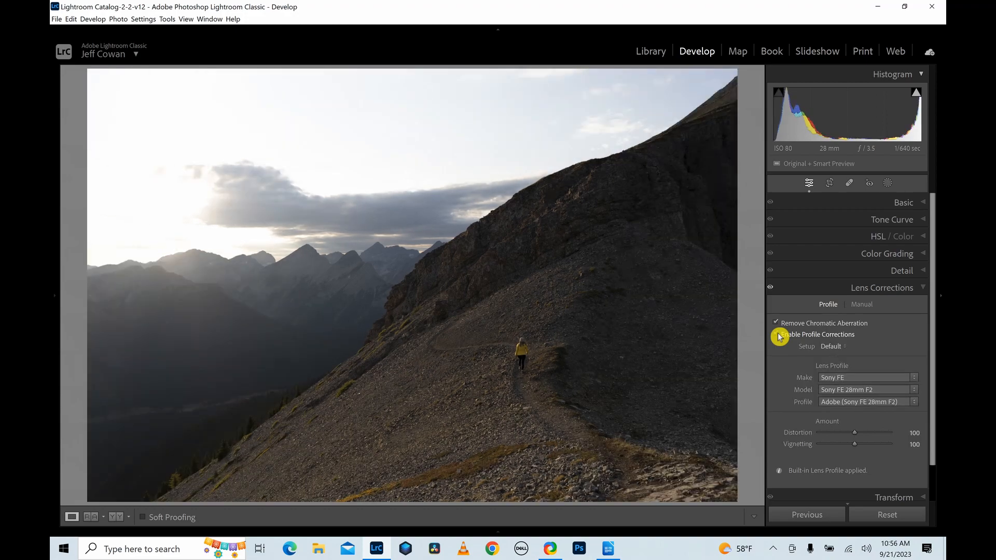
Change the photo's basic profile to Adobe Landscape
left_click(880, 208)
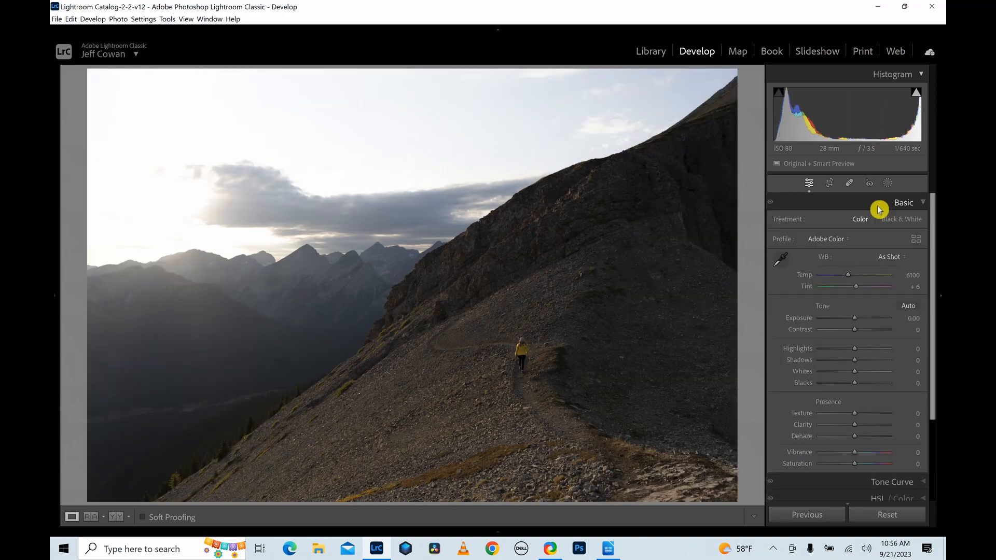
left_click(828, 240)
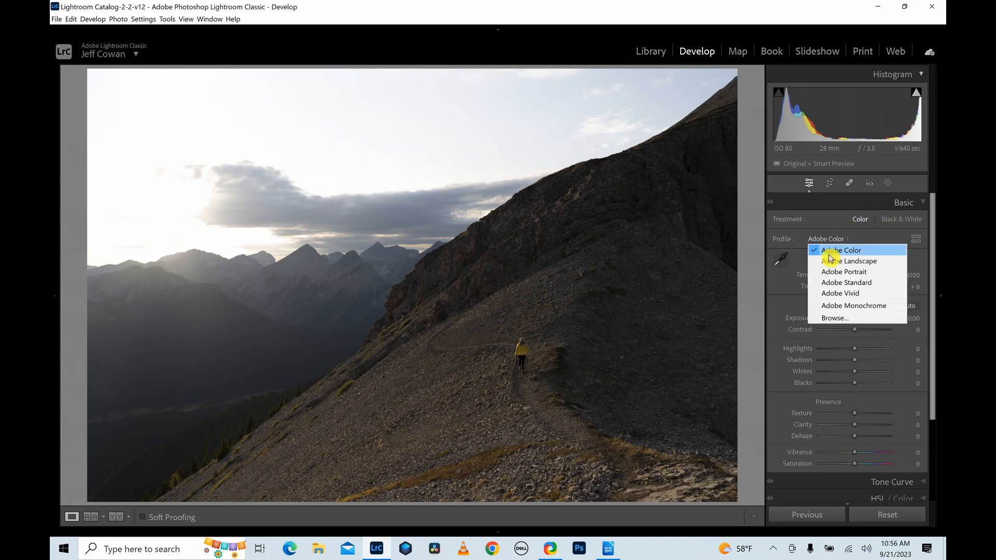
left_click(828, 262)
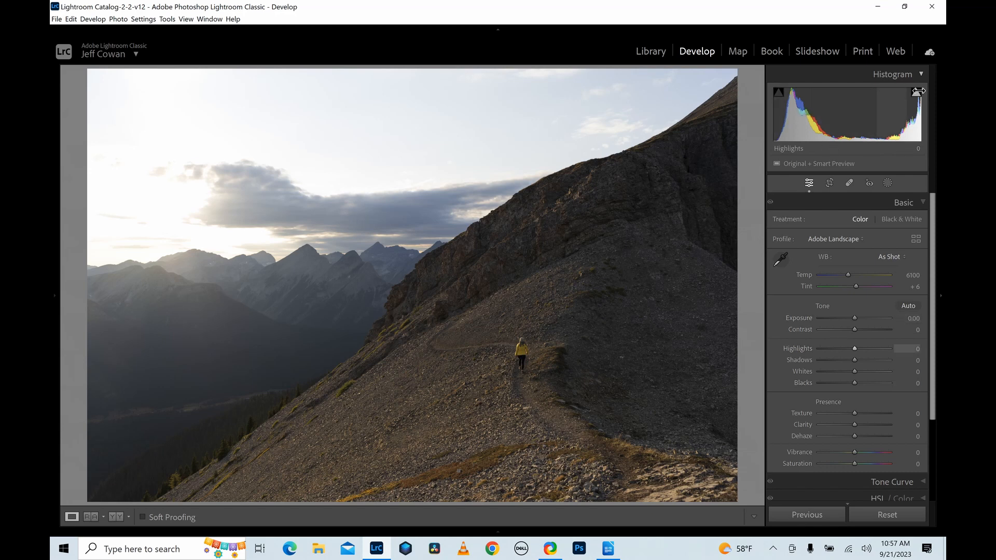
Crop the photo in from its edges so the hiker sits near the lower-right rule-of-thirds intersection
mouse_move(917, 97)
left_click(829, 183)
left_click_drag(112, 78, 166, 124)
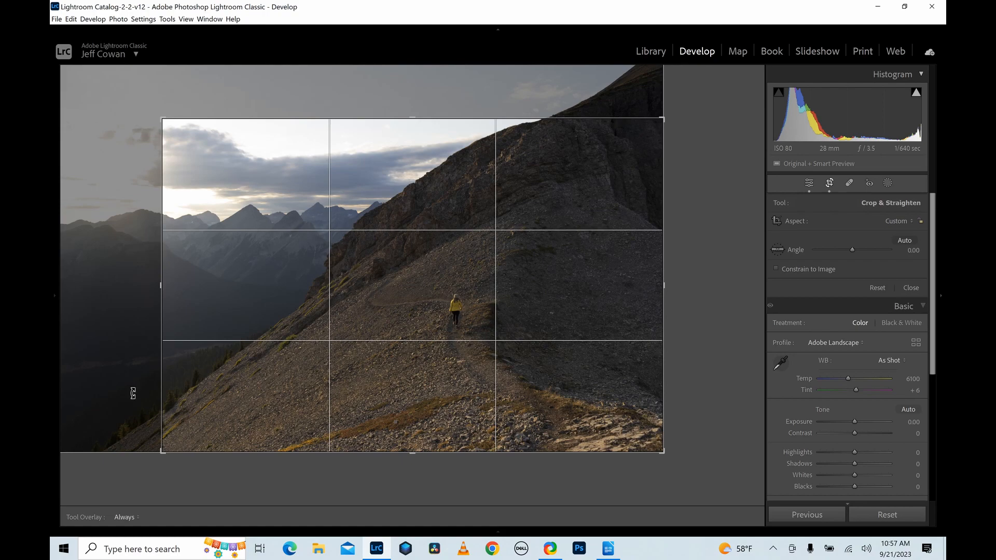
left_click_drag(667, 458, 625, 440)
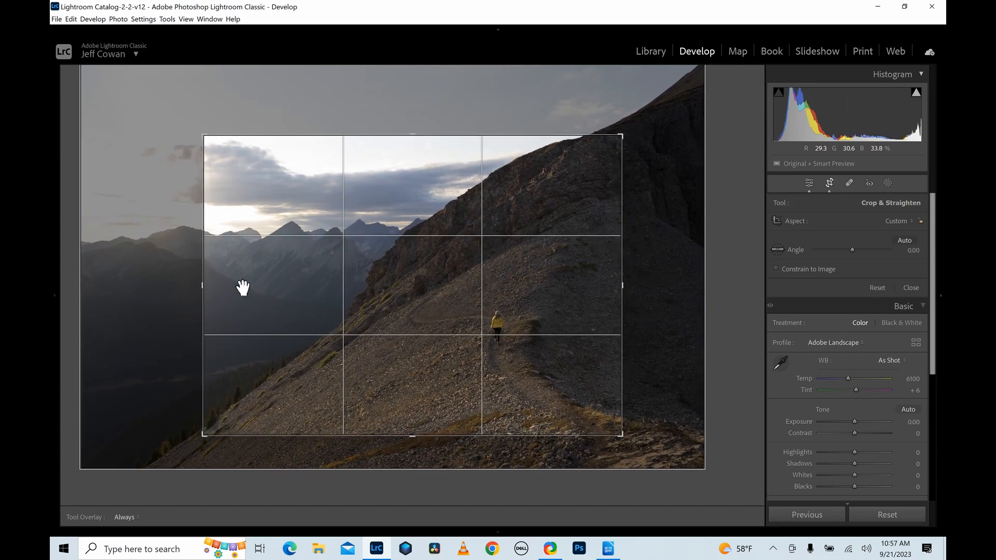
left_click_drag(188, 289, 209, 293)
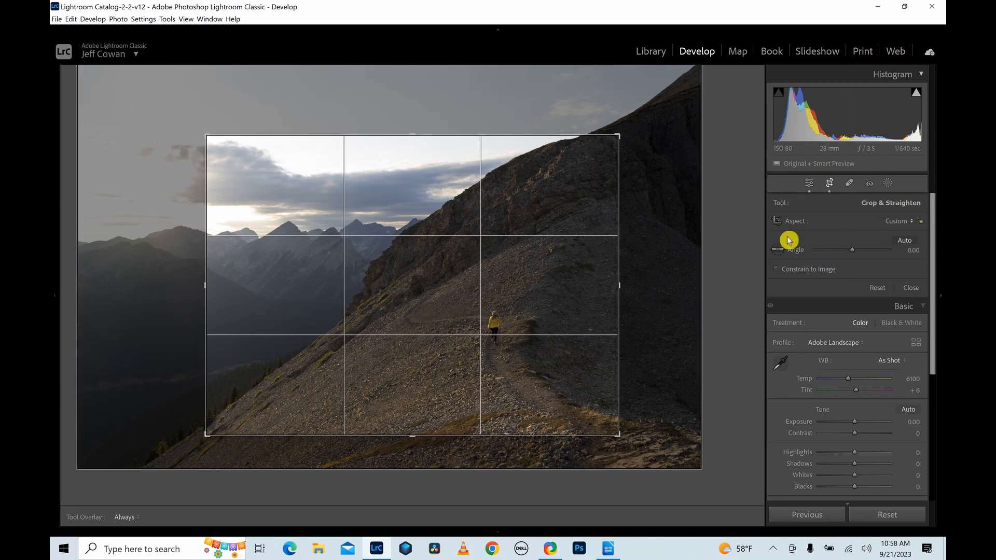
Set the crop's aspect ratio to 5 x 7 and apply it, rechecking the hiker's placement on the thirds grid
left_click(897, 223)
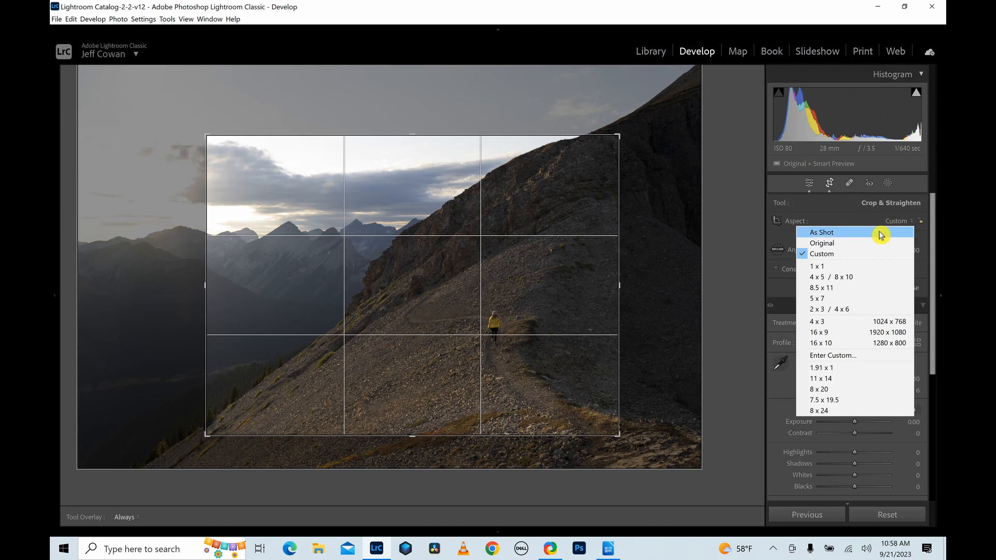
left_click(836, 299)
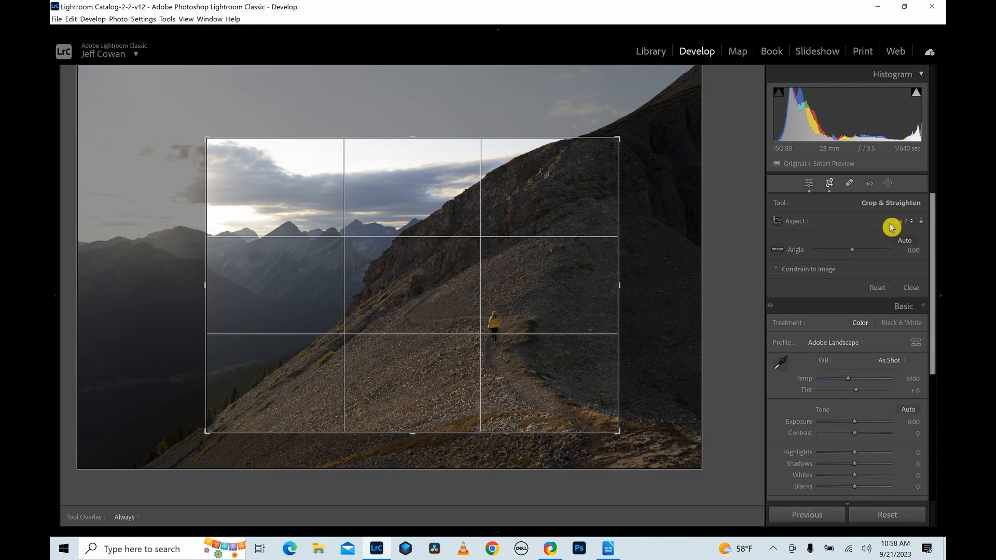
left_click(831, 185)
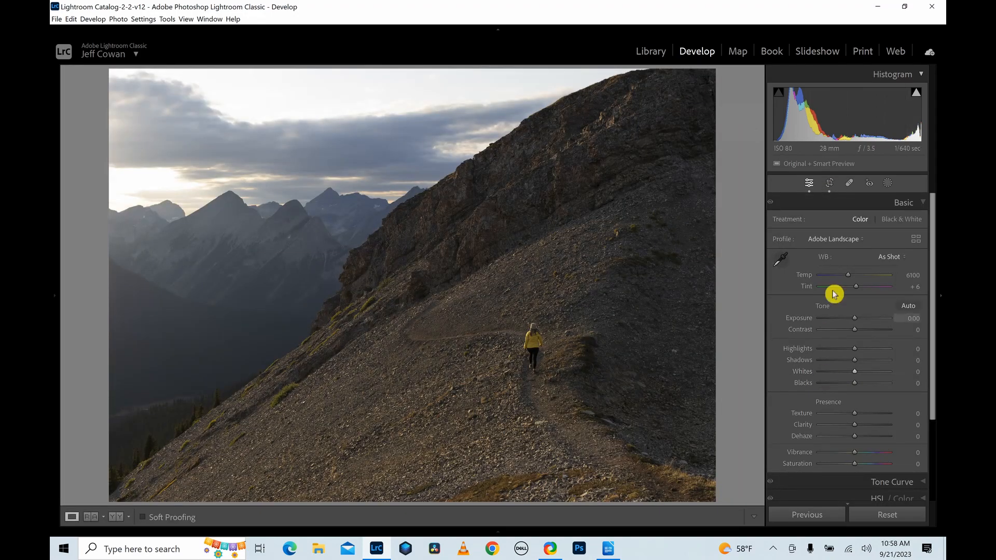
left_click(829, 183)
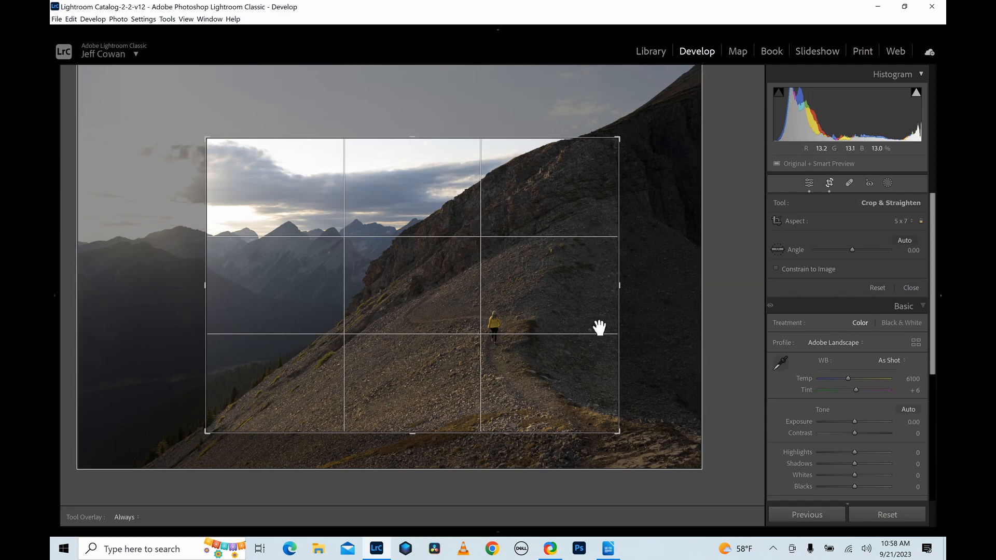
left_click(829, 184)
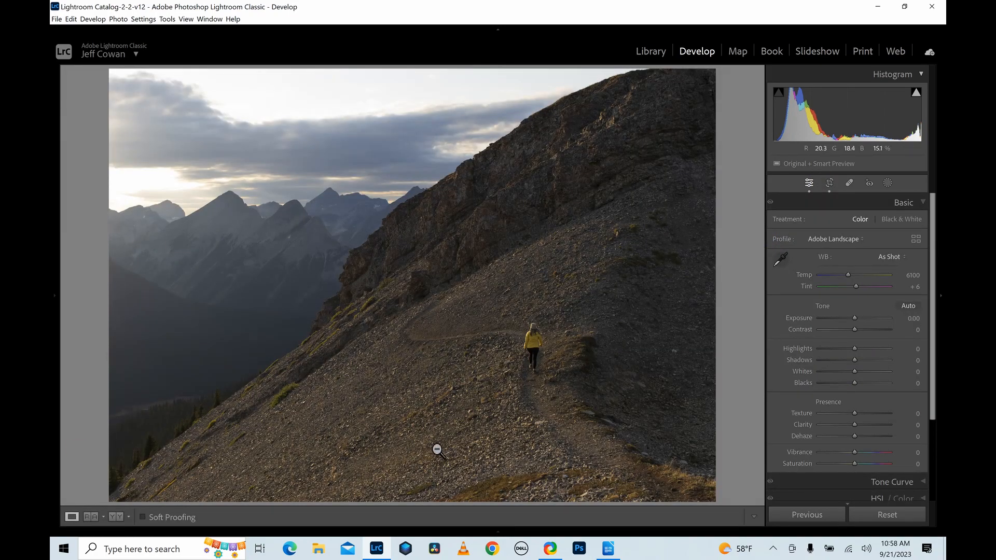
Show highlight clipping, then set Exposure to -0.45, Highlights to -100 and Shadows to +93
left_click(916, 93)
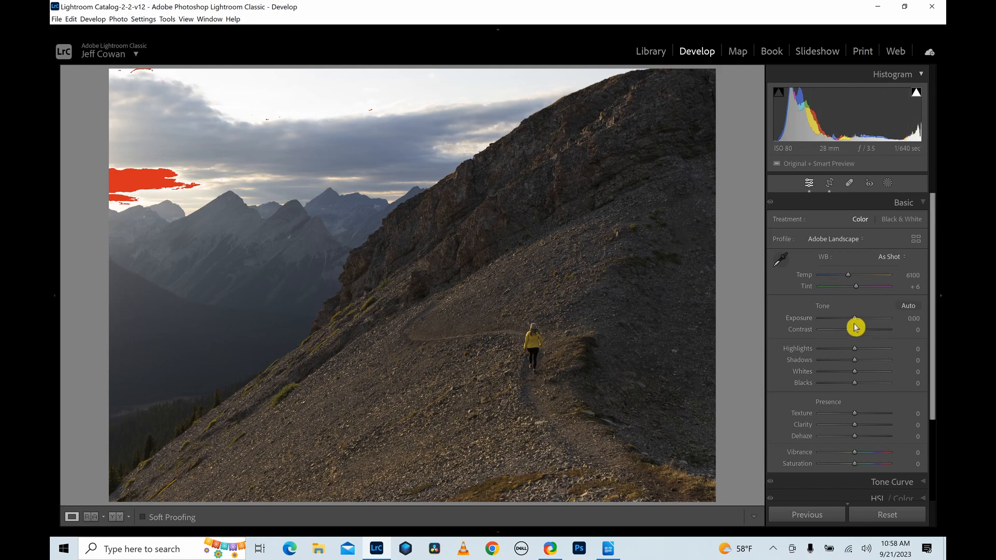
left_click_drag(855, 321, 853, 321)
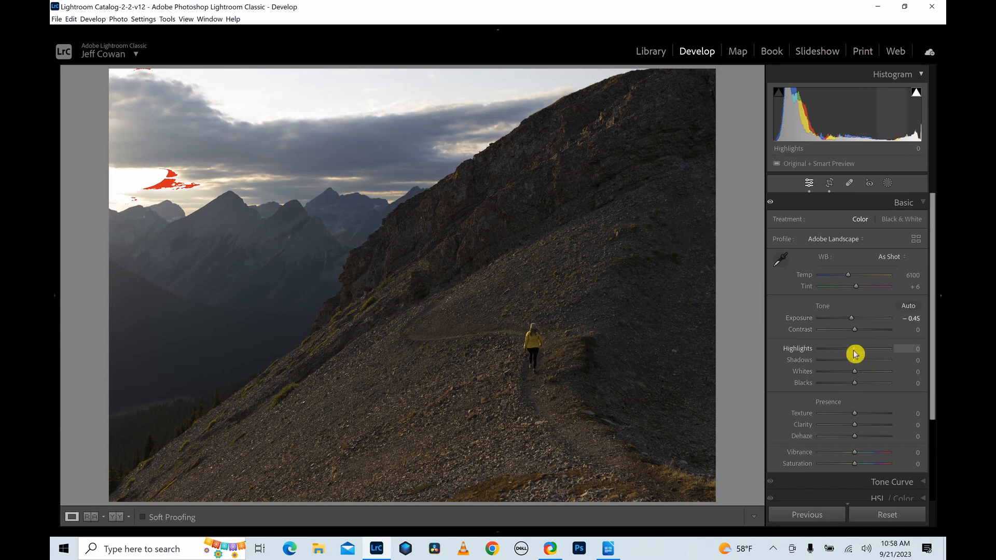
left_click_drag(854, 353, 788, 352)
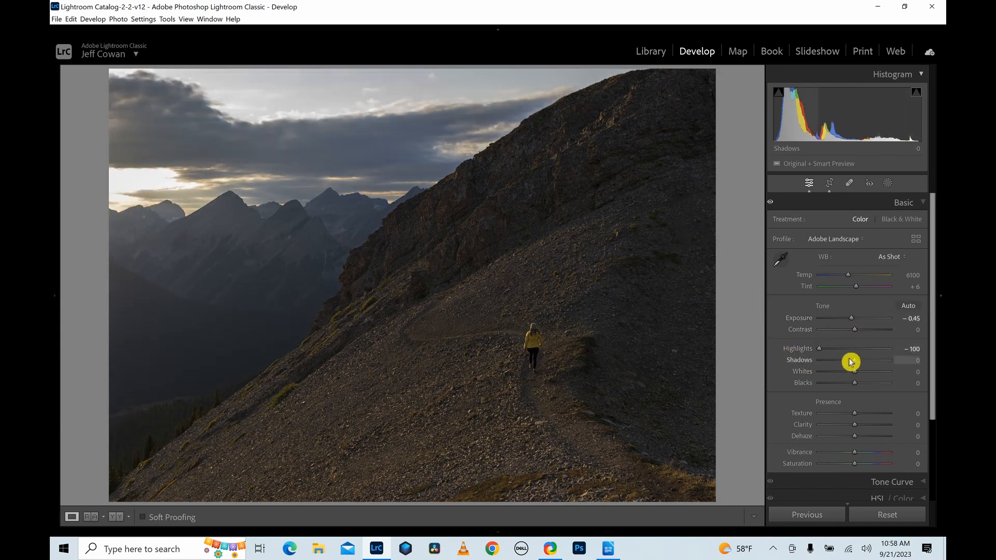
left_click_drag(854, 361, 890, 365)
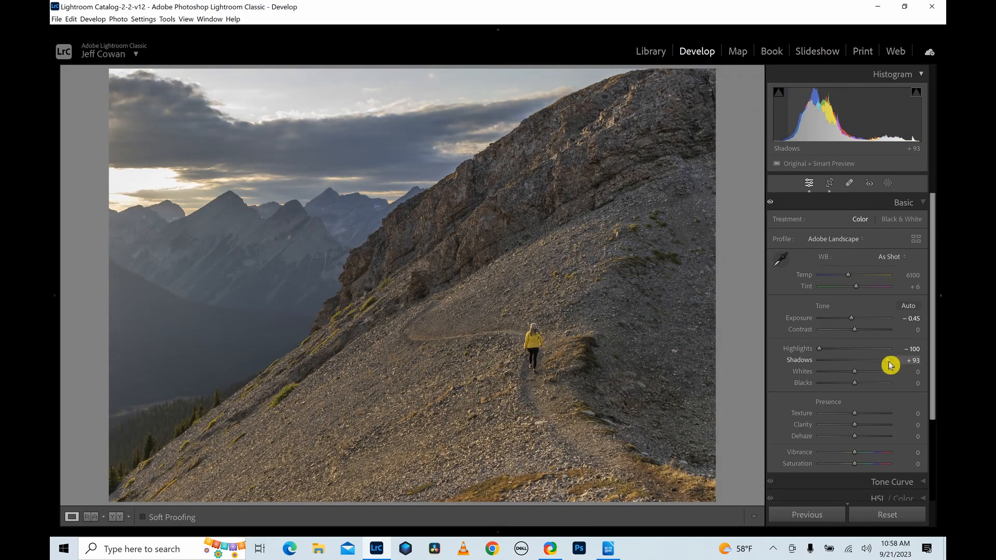
Set the white and black points with Whites at +19 and Blacks at -59
left_click(856, 372, "alt")
left_click_drag(859, 376, 835, 387)
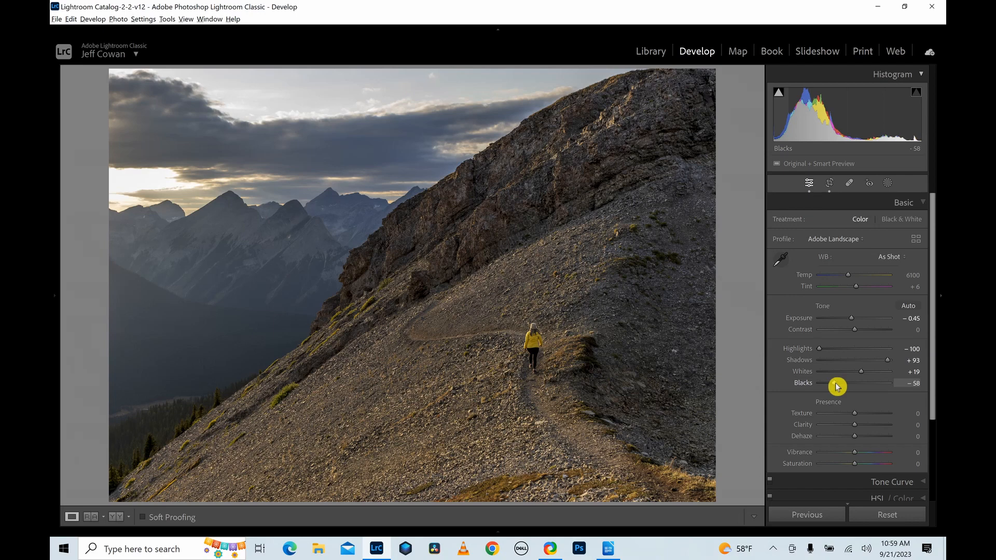
left_click_drag(835, 387, 835, 387)
Set Texture to +16, Clarity to +25, Dehaze to -8 and Vibrance to +19
mouse_move(857, 427)
left_mouse_down()
mouse_move(867, 427)
mouse_move(862, 414)
left_mouse_up()
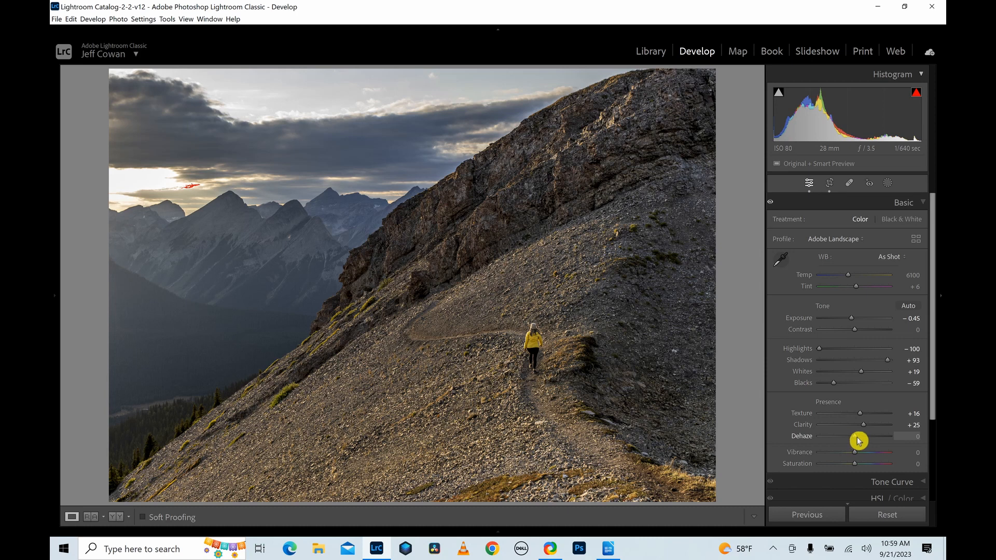
left_click_drag(858, 441, 855, 440)
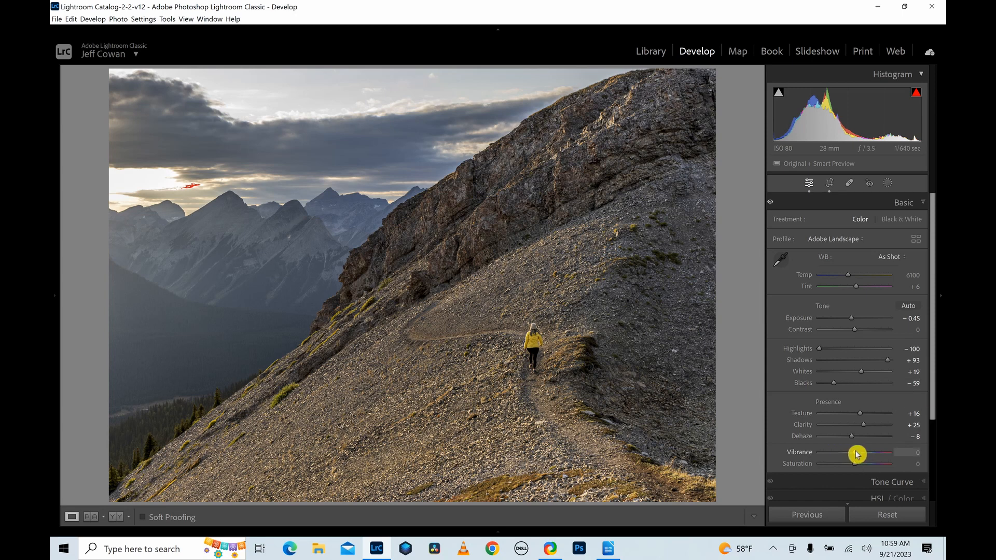
left_click_drag(857, 455, 863, 455)
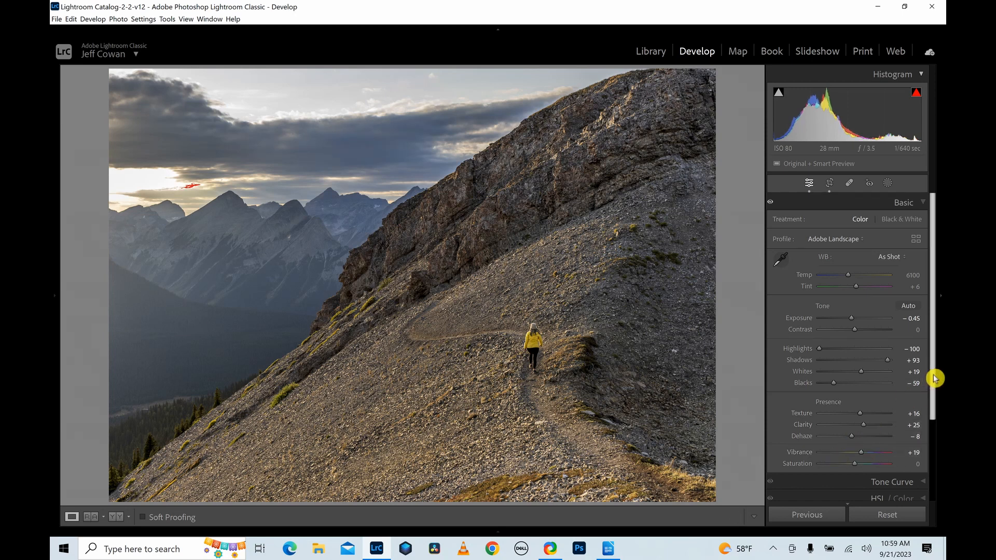
Compare the edited photo with its original before version several times
key("backslash")
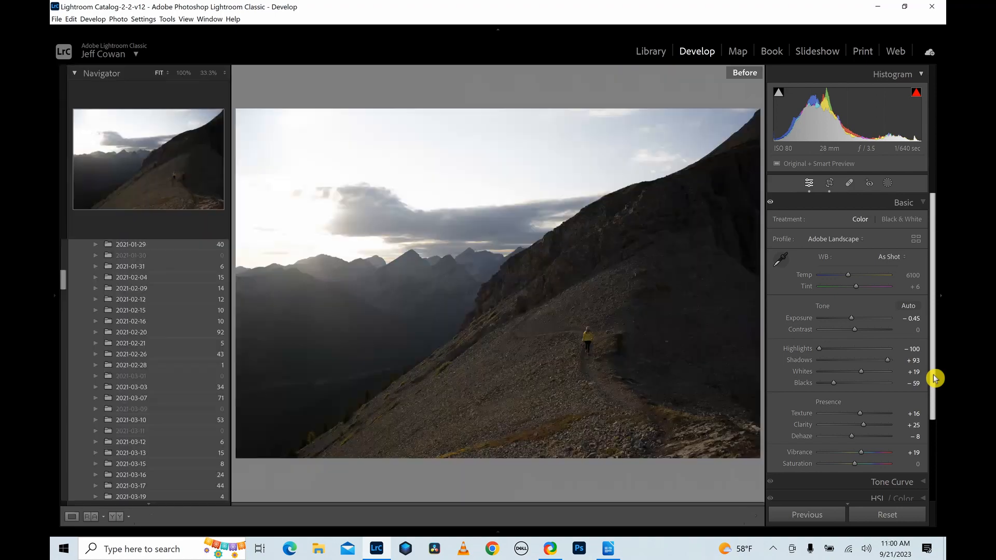
key("backslash")
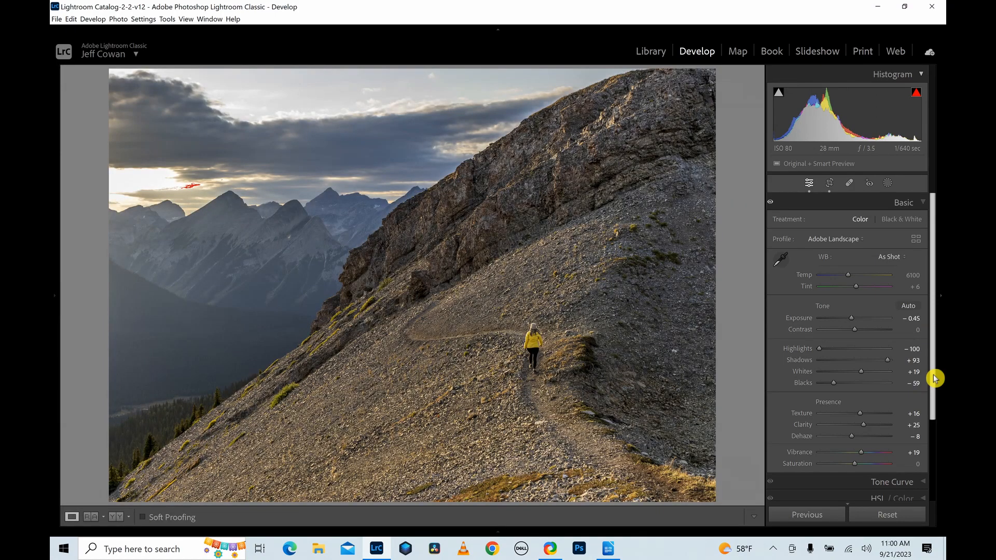
key("backslash")
key("backslash")
key("backslash")
key("backslash")
Create a sky mask and subtract a luminance range sampled from the dark clouds, set to 58/68 and 69/100
left_click(892, 187)
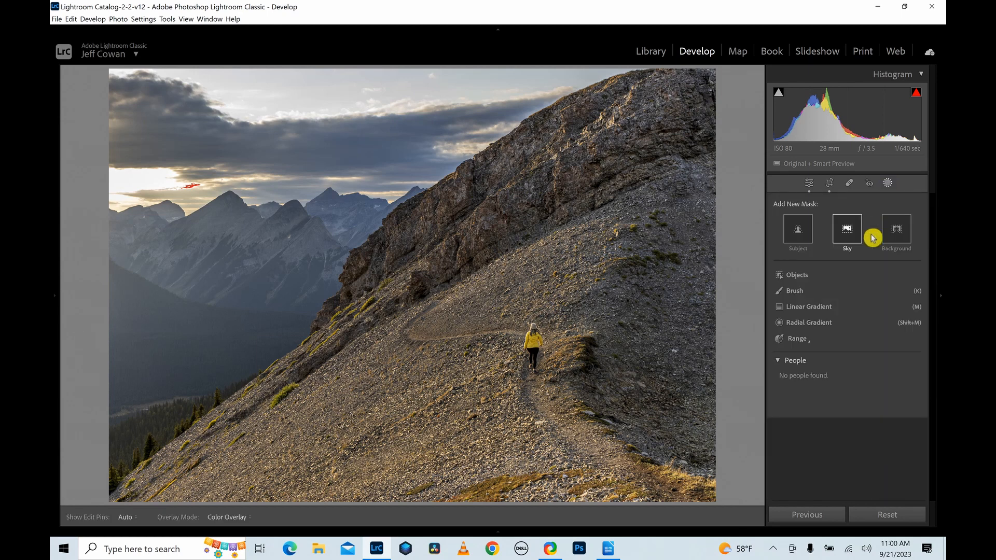
left_click(847, 234)
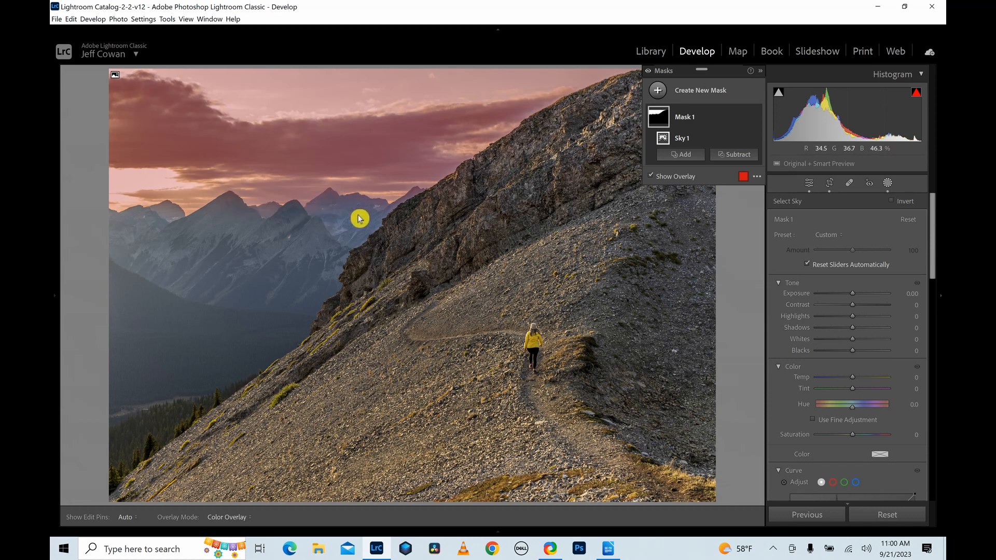
left_click(731, 155)
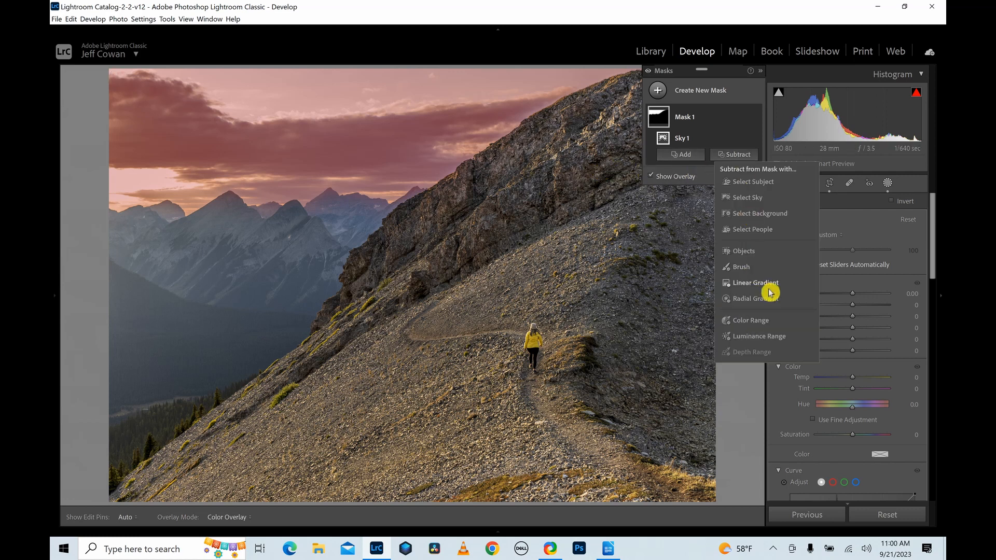
left_click(748, 337)
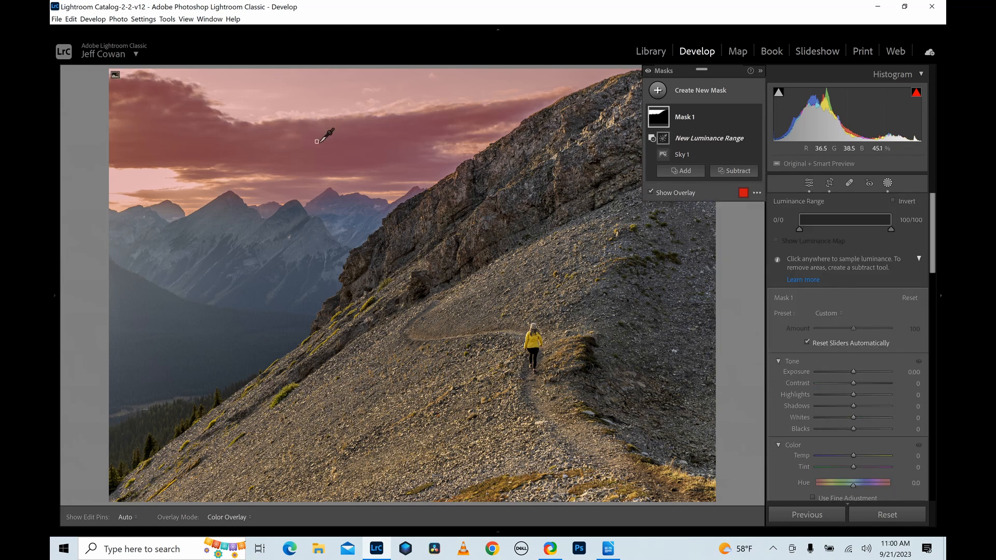
left_click_drag(342, 155, 341, 156)
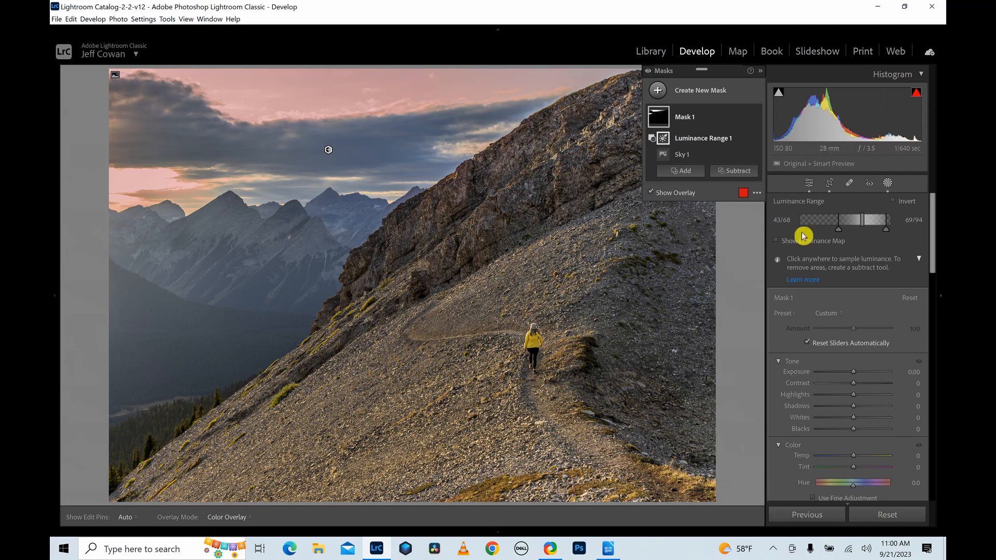
mouse_move(839, 233)
left_mouse_down()
mouse_move(825, 235)
mouse_move(873, 220)
mouse_move(902, 234)
mouse_move(856, 235)
left_mouse_up()
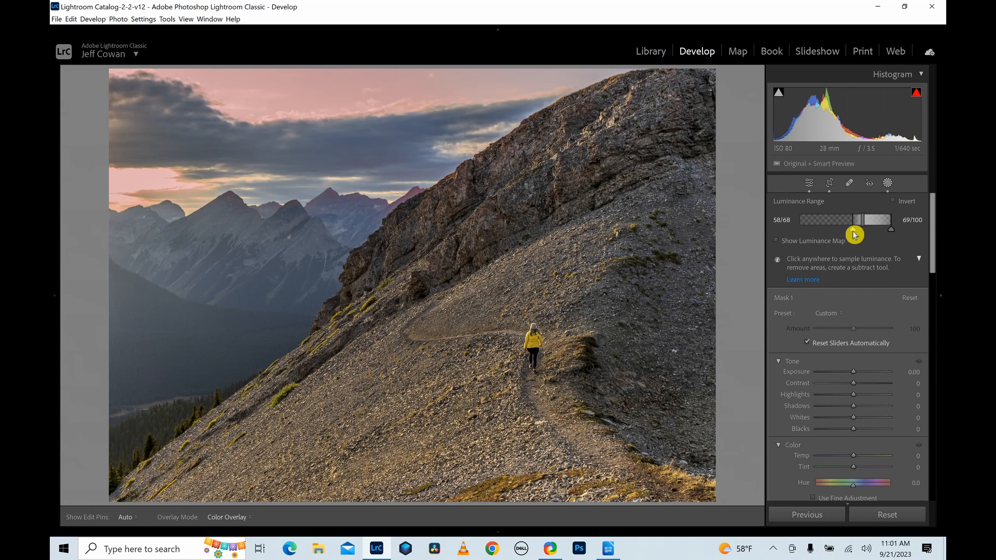
left_click_drag(854, 235, 854, 234)
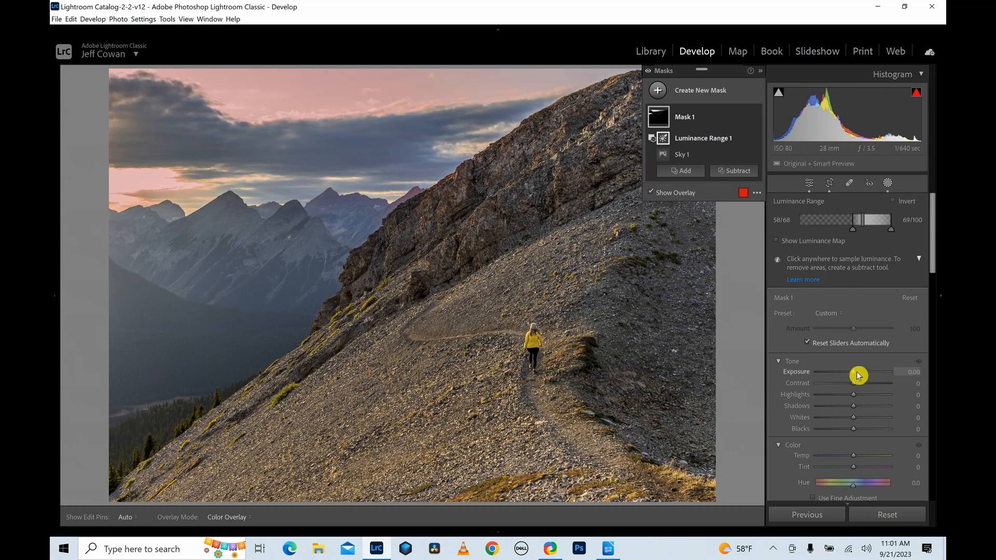
Set the bright sky mask's Exposure to -0.47, Temp to 24 and Dehaze to -11
left_click_drag(856, 376, 857, 376)
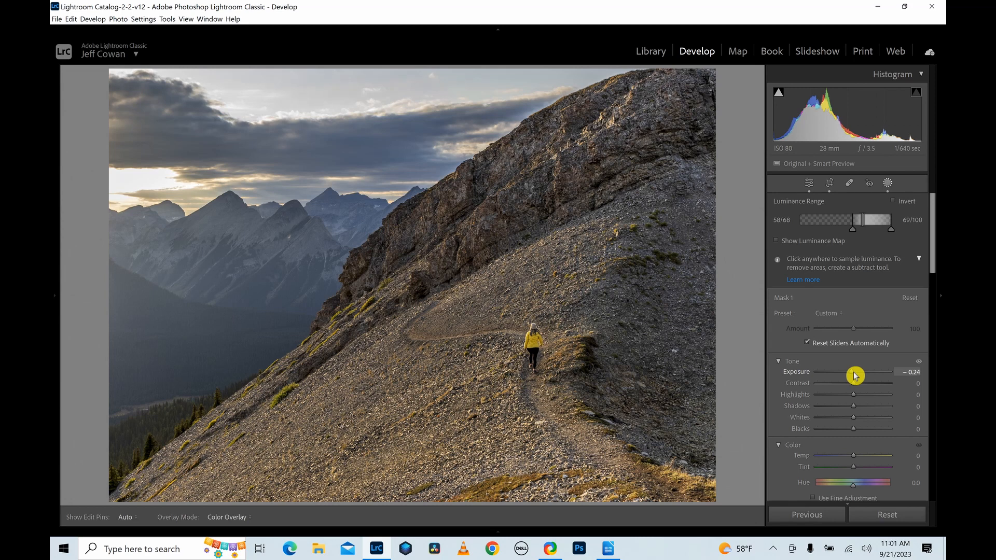
mouse_move(855, 374)
left_mouse_down()
mouse_move(840, 374)
mouse_move(853, 377)
left_mouse_up()
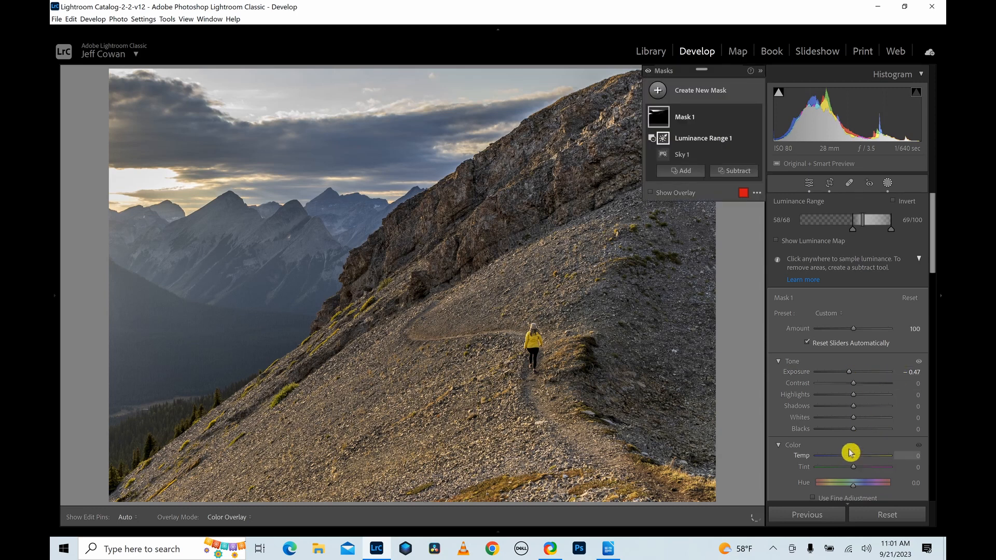
left_click_drag(855, 460, 864, 461)
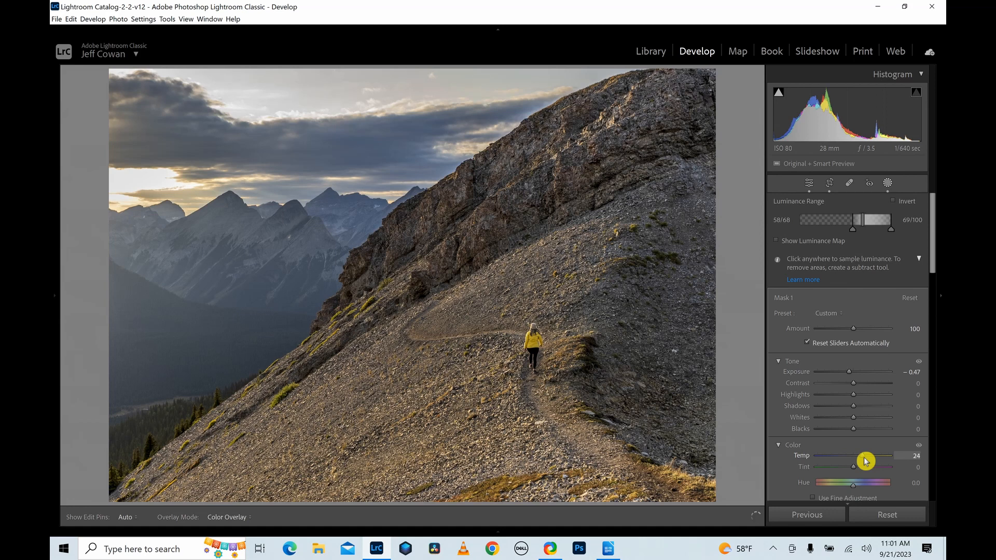
left_click_drag(931, 269, 936, 381)
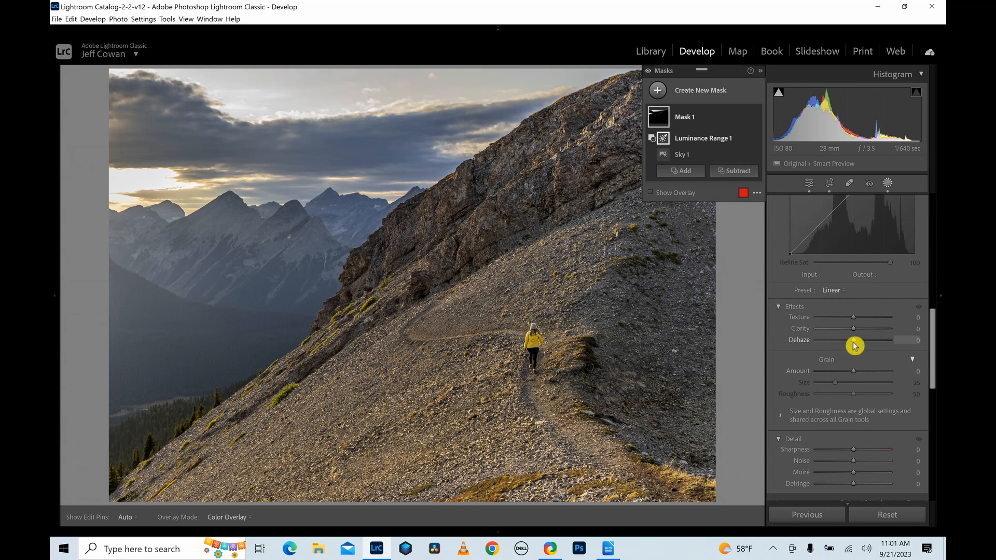
left_click_drag(854, 345, 854, 344)
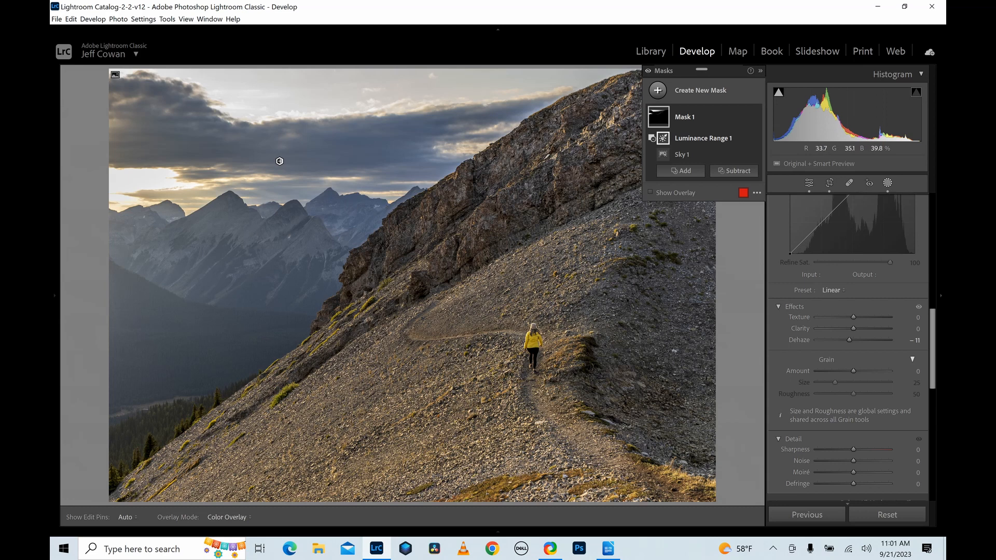
Create a second sky mask and invert it so it covers the land
left_click(657, 90)
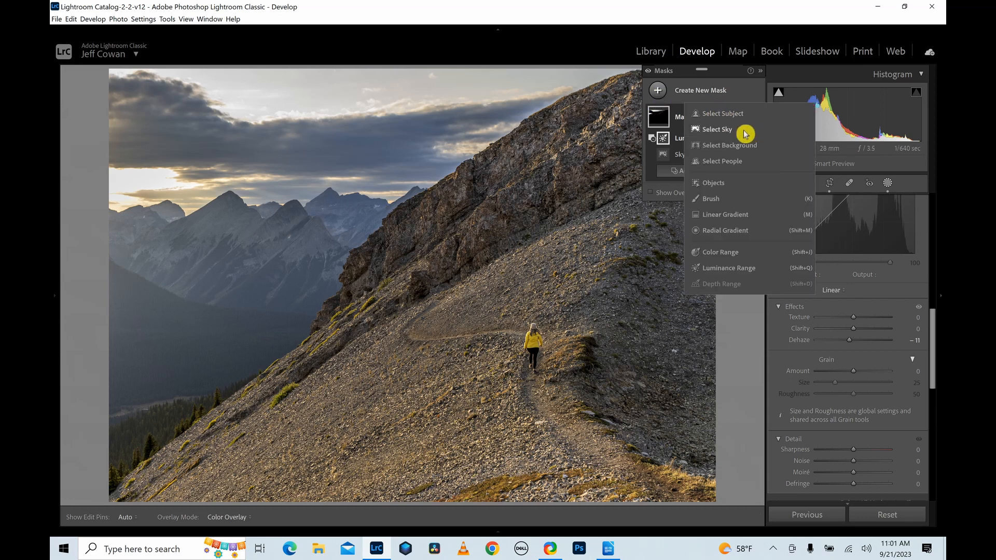
left_click(736, 131)
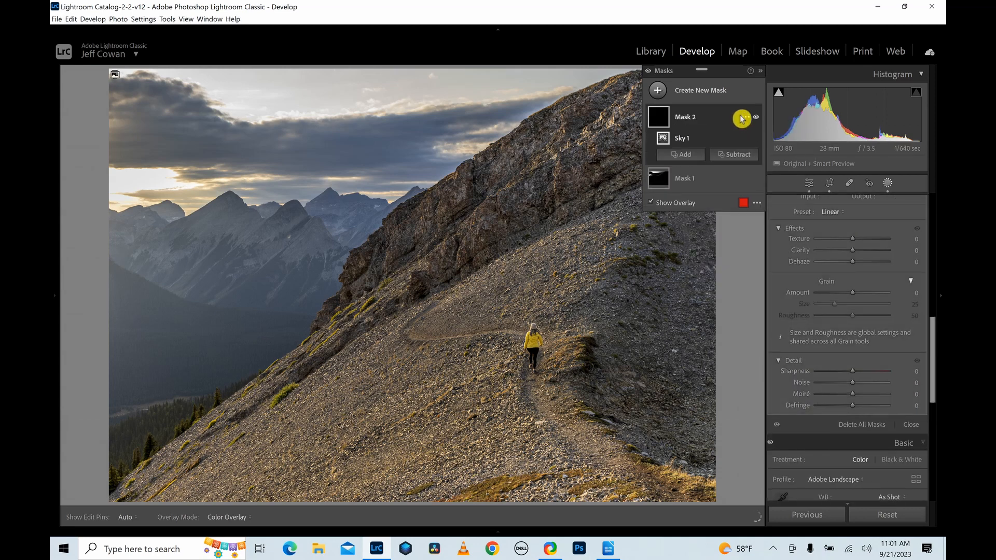
right_click(747, 123)
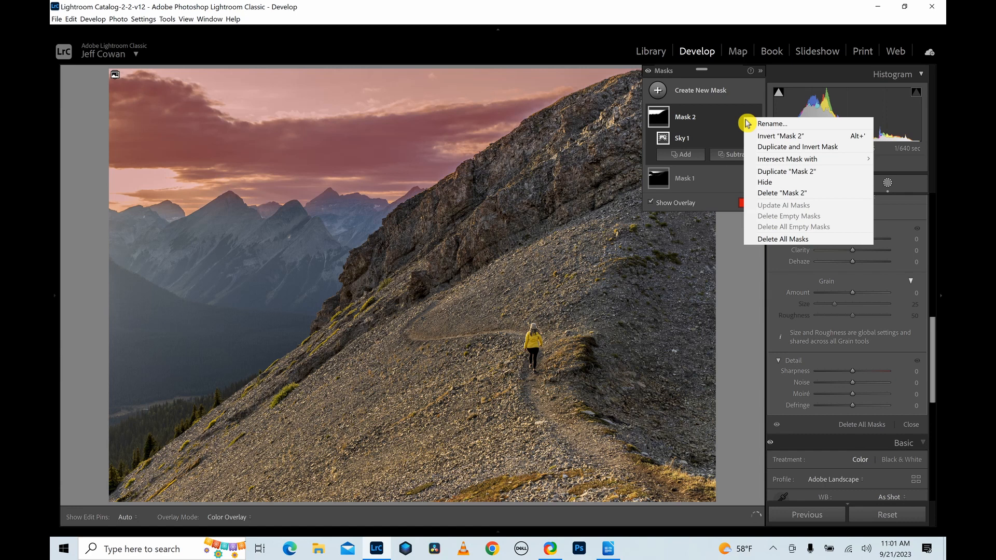
left_click(778, 137)
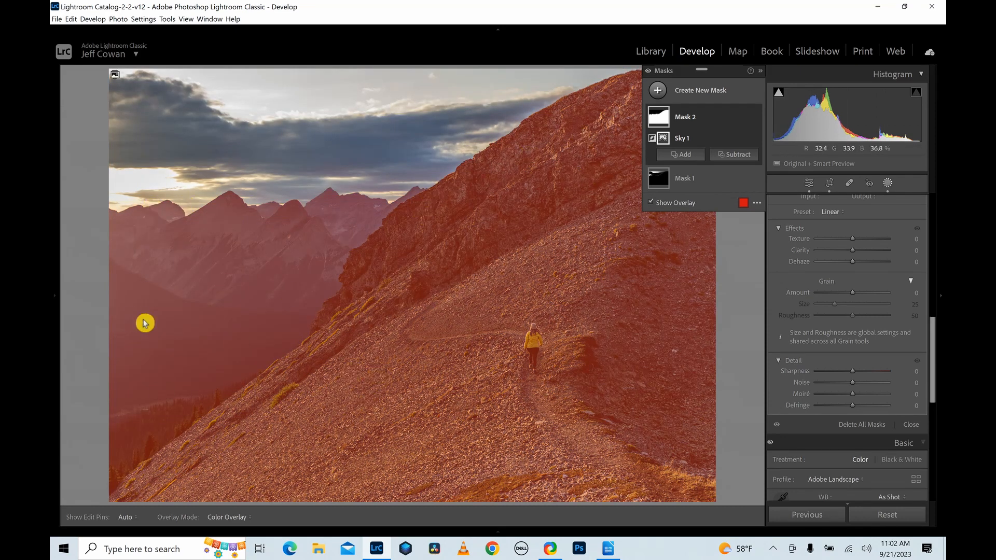
Subtract the foreground slope and the dark valley from the land mask with a brush, keeping only the distant mountains
left_click(739, 155)
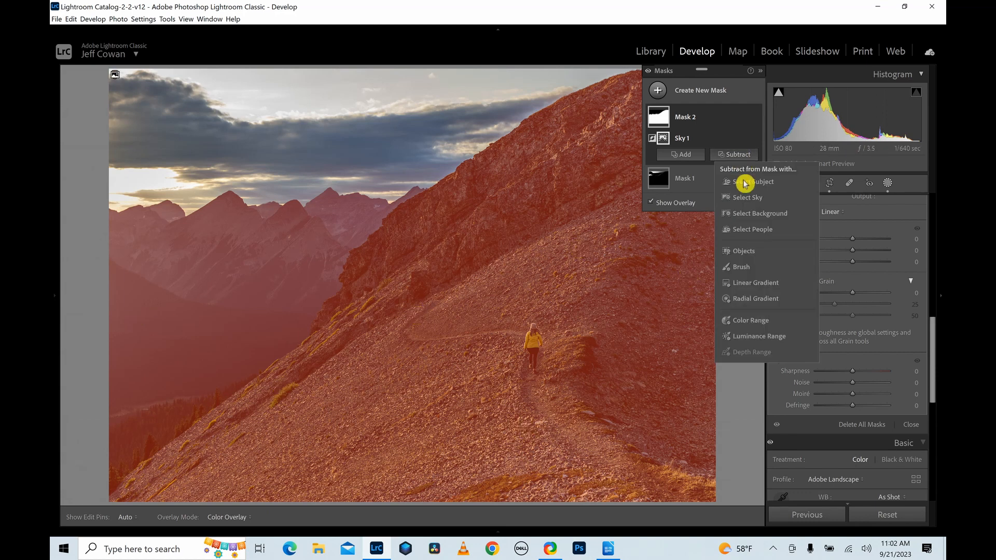
left_click(751, 268)
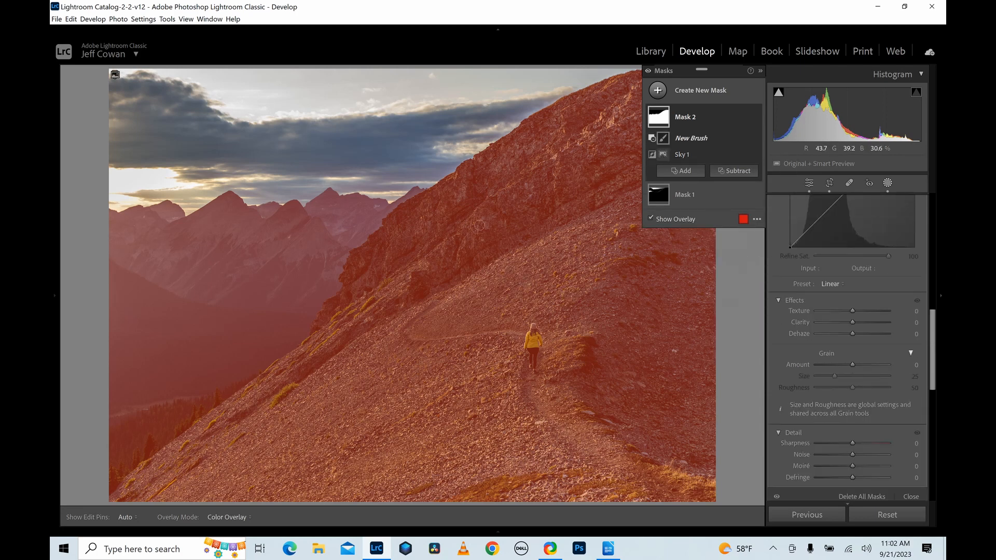
left_click(760, 73)
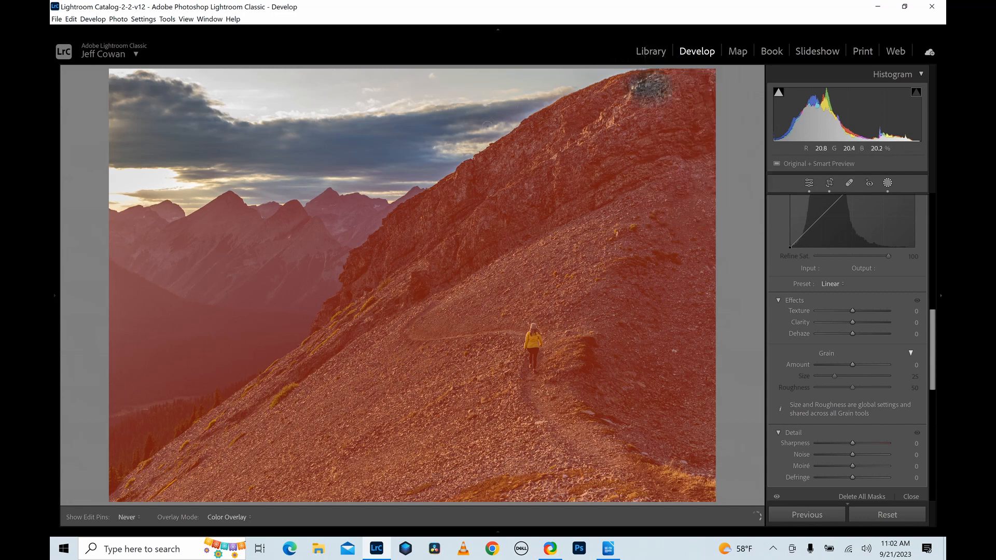
mouse_move(487, 126)
left_mouse_down()
mouse_move(381, 189)
mouse_move(349, 229)
left_mouse_up()
left_click_drag(394, 197, 449, 149)
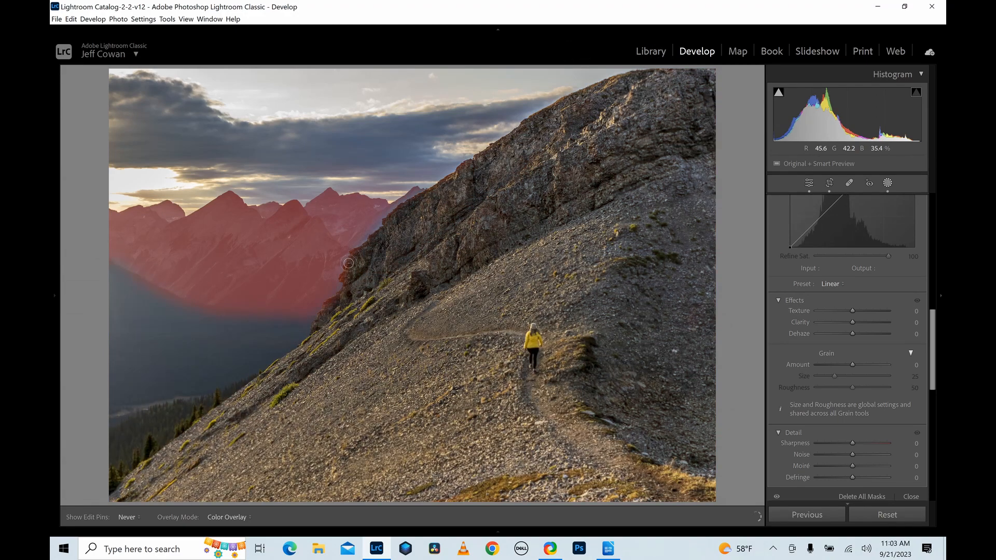
key("h")
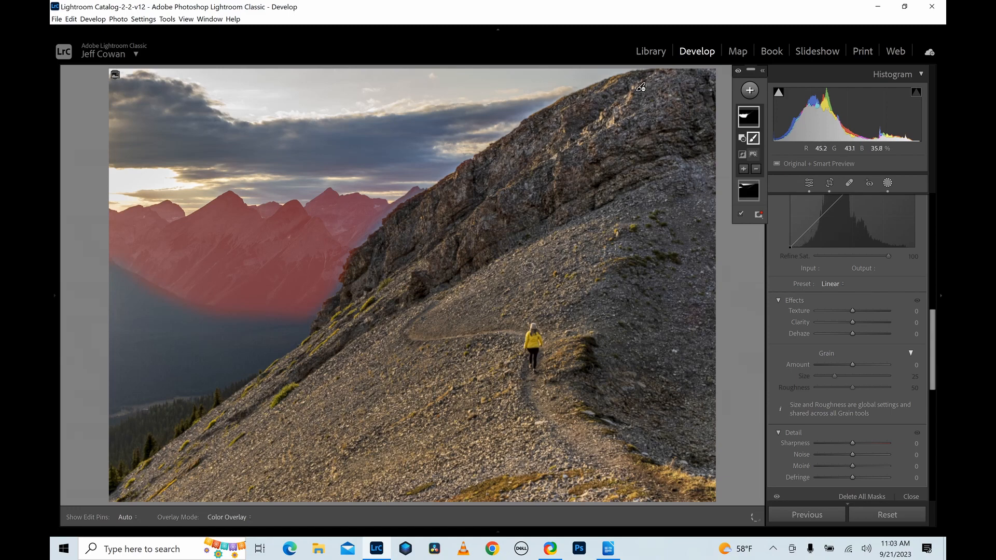
Brighten the distant mountains mask with Exposure and fine-tune its effects and other local settings
left_click_drag(937, 345, 935, 221)
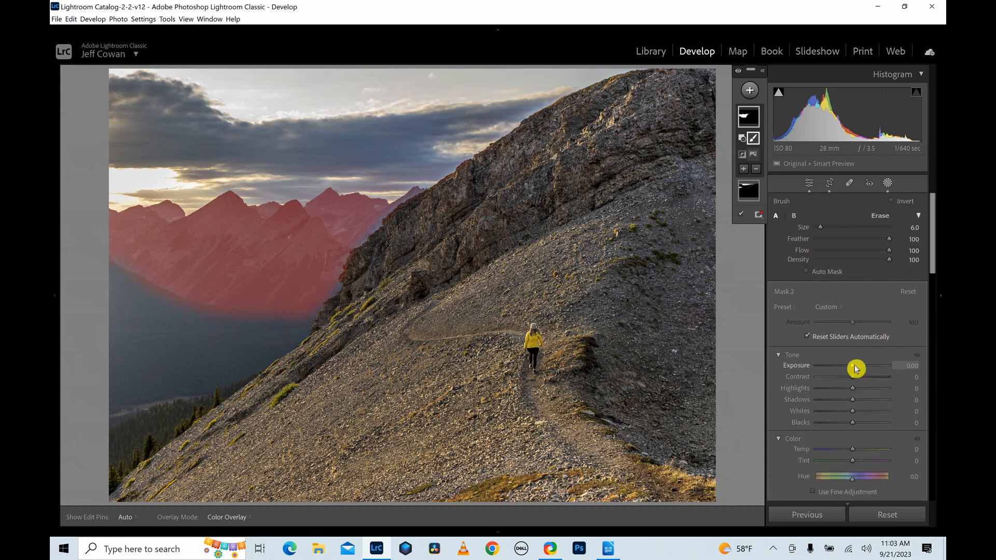
left_click_drag(855, 368, 857, 369)
left_click_drag(935, 251, 932, 370)
left_click_drag(852, 331, 858, 323)
left_click_drag(926, 307, 929, 214)
left_click(853, 315)
left_click_drag(853, 315, 856, 363)
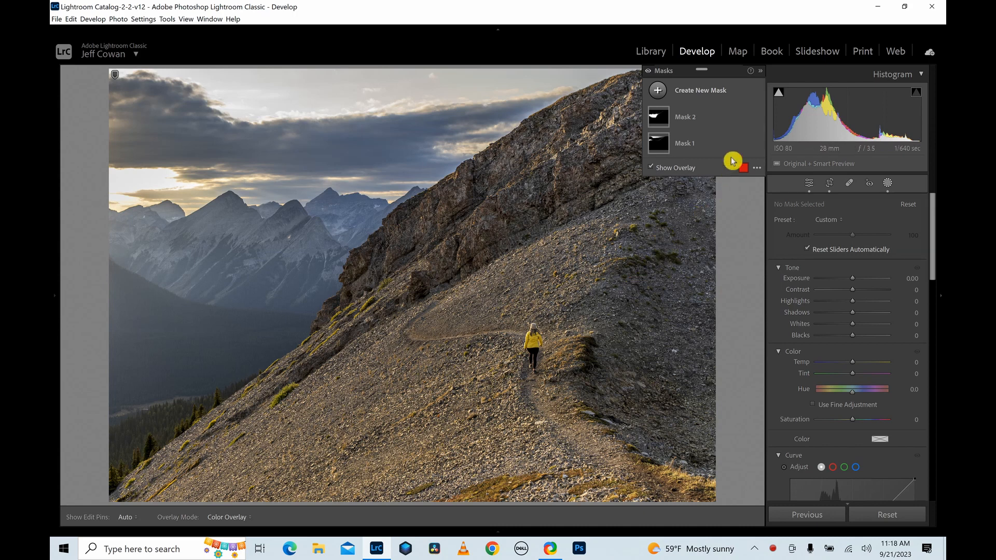
Create a new brush mask with Exposure at 0.16, Whites at 4 and Clarity at 8
left_click(704, 95)
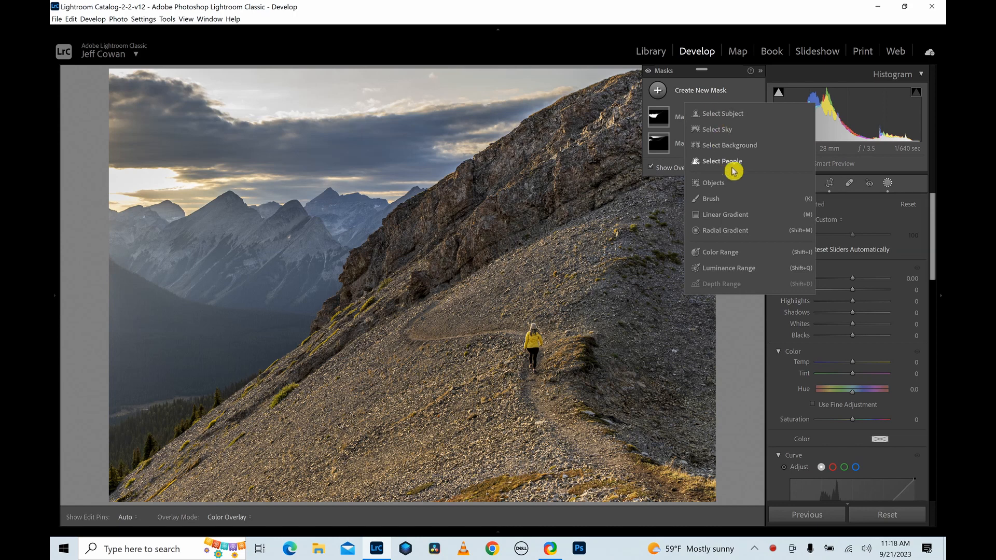
left_click(715, 200)
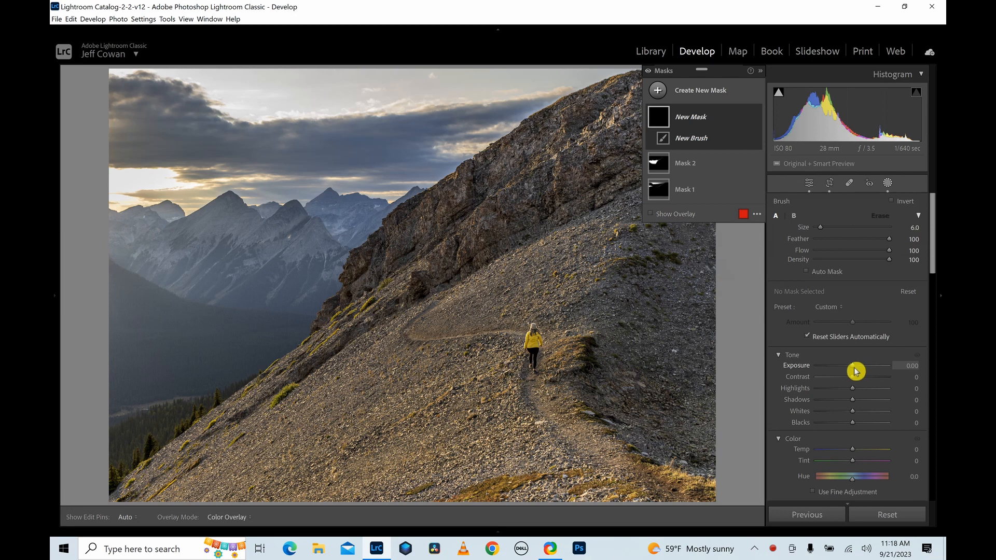
left_click_drag(855, 370, 856, 370)
scroll(883, 349, "down", 6)
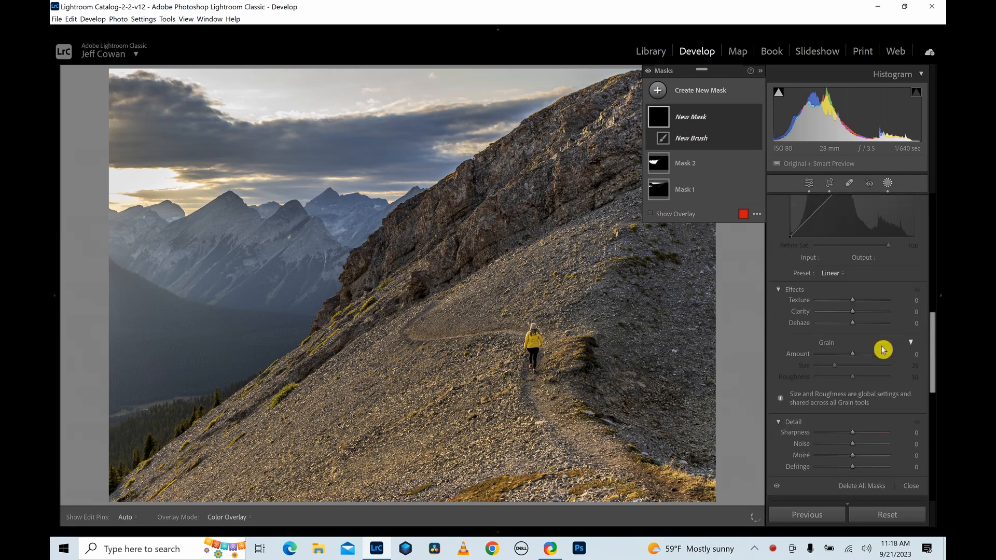
left_click_drag(855, 315, 859, 315)
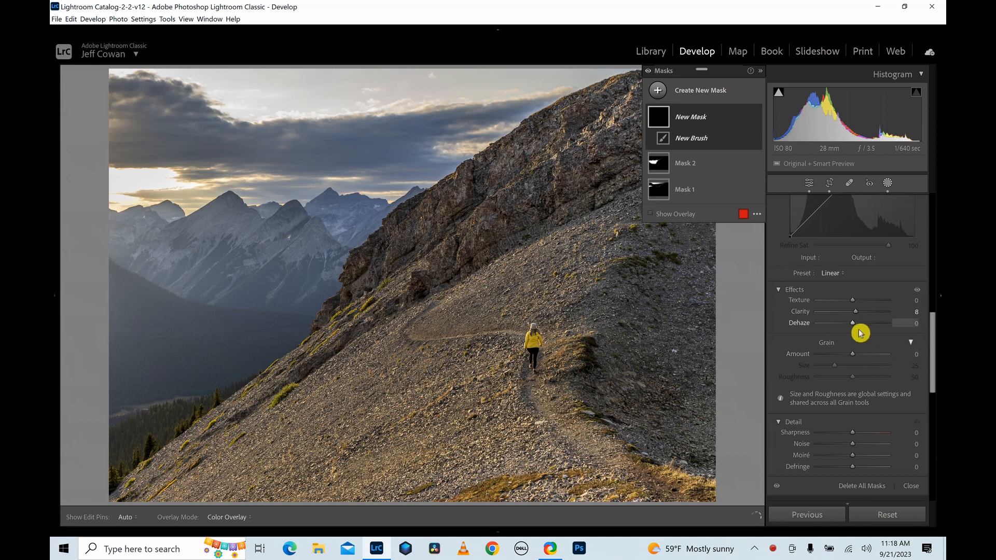
scroll(859, 332, "up", 5)
scroll(858, 333, "up", 2)
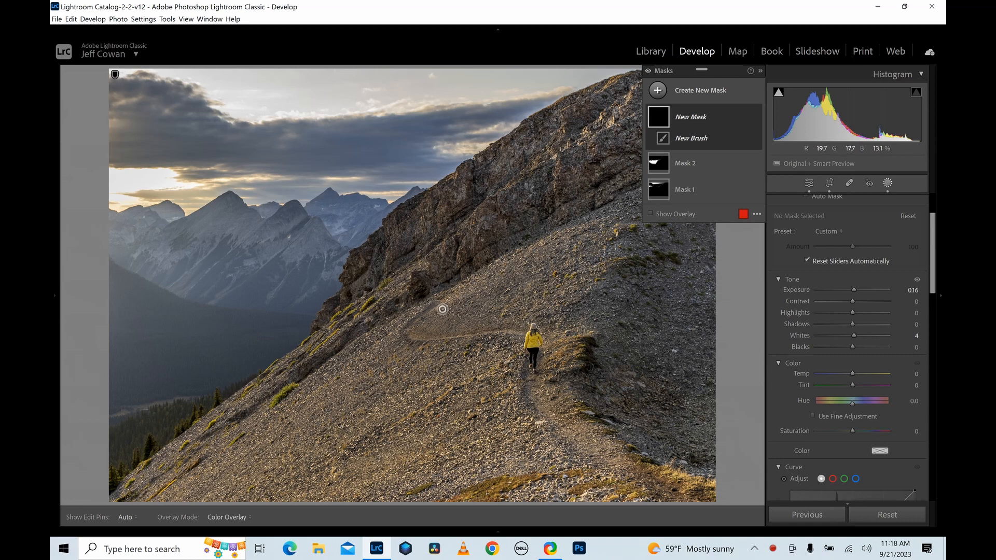
Paint the brush mask along the trail behind the hiker and down the path below them
key("h")
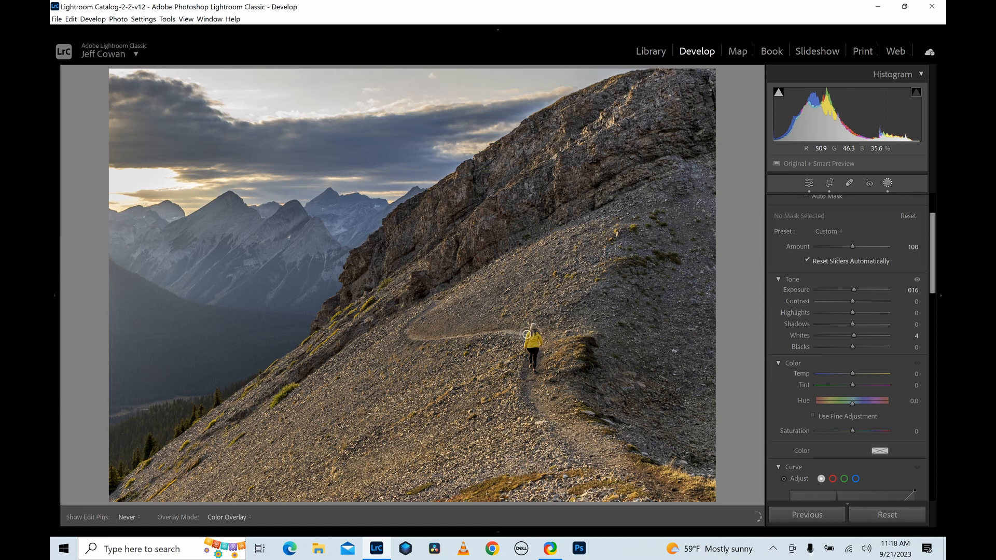
left_click(517, 336)
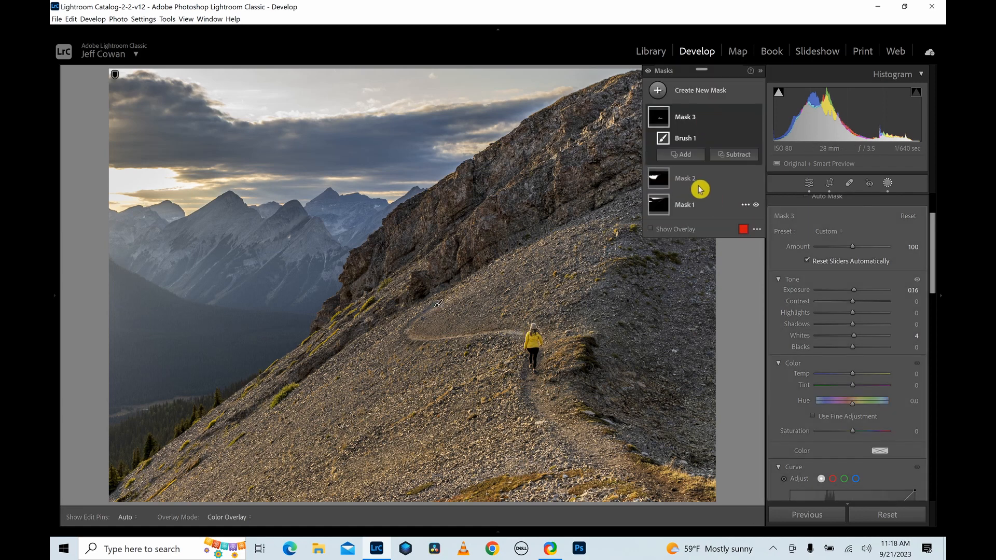
left_click(684, 155)
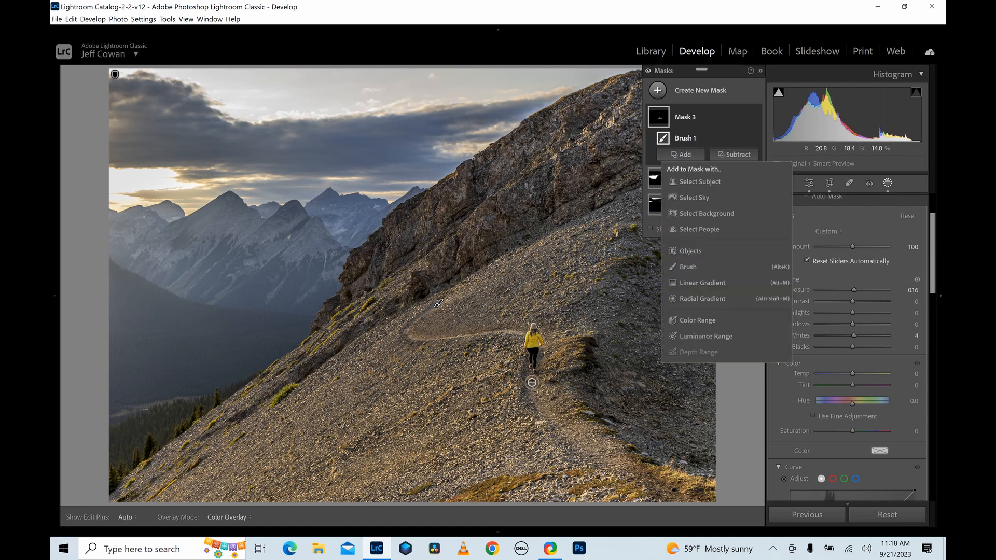
key("h")
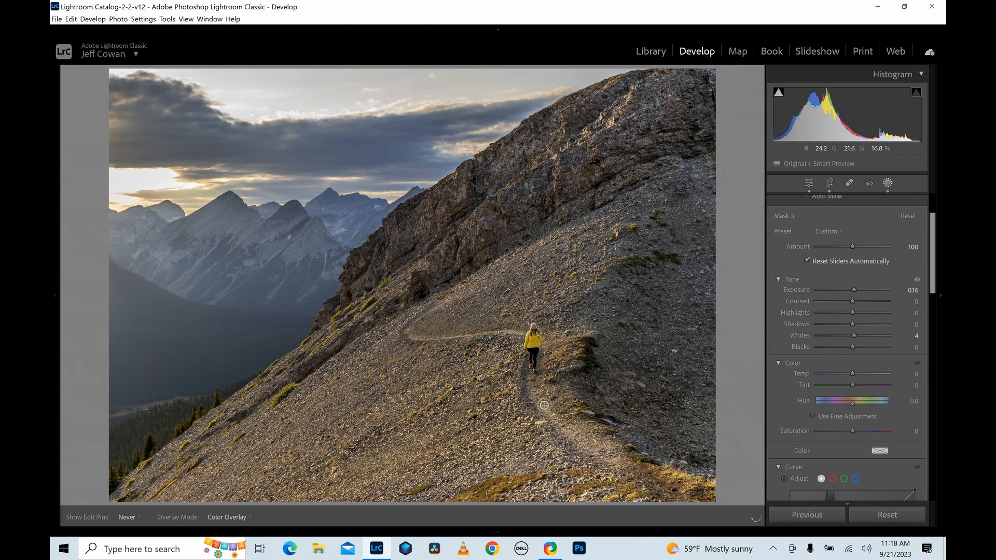
key("h")
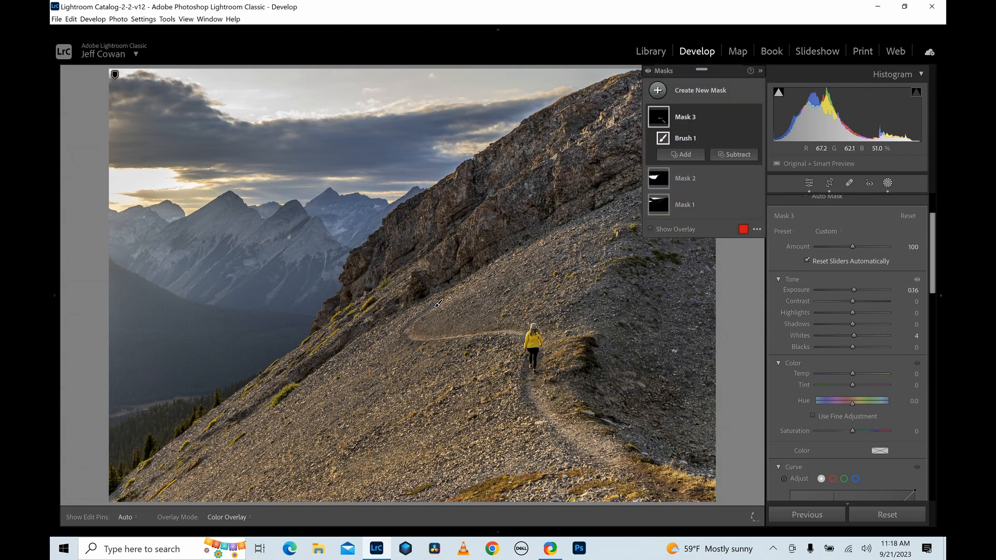
Examine the trail brush mask's effect on the photo with the mask pins hidden and shown
key("h")
key("h")
left_click(679, 154)
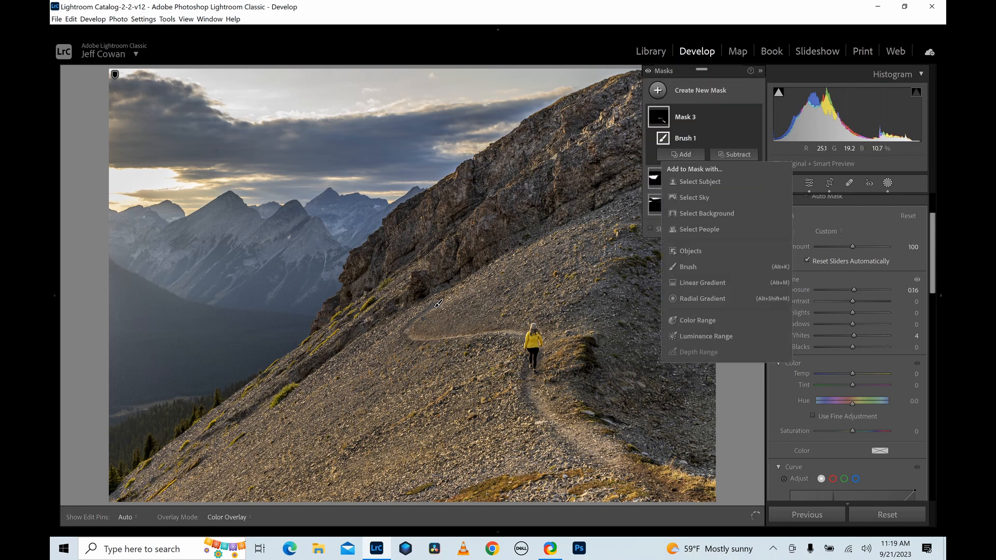
key("h")
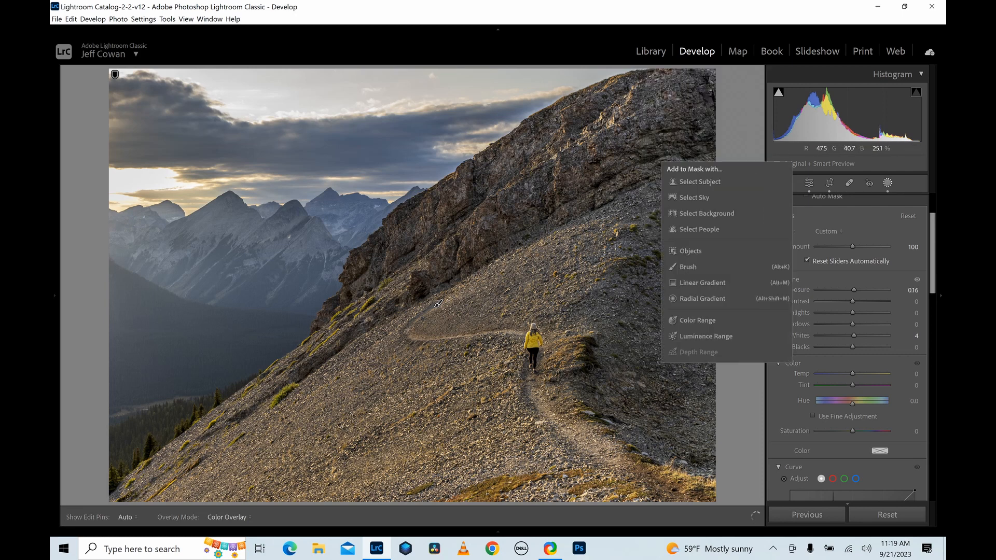
key("h")
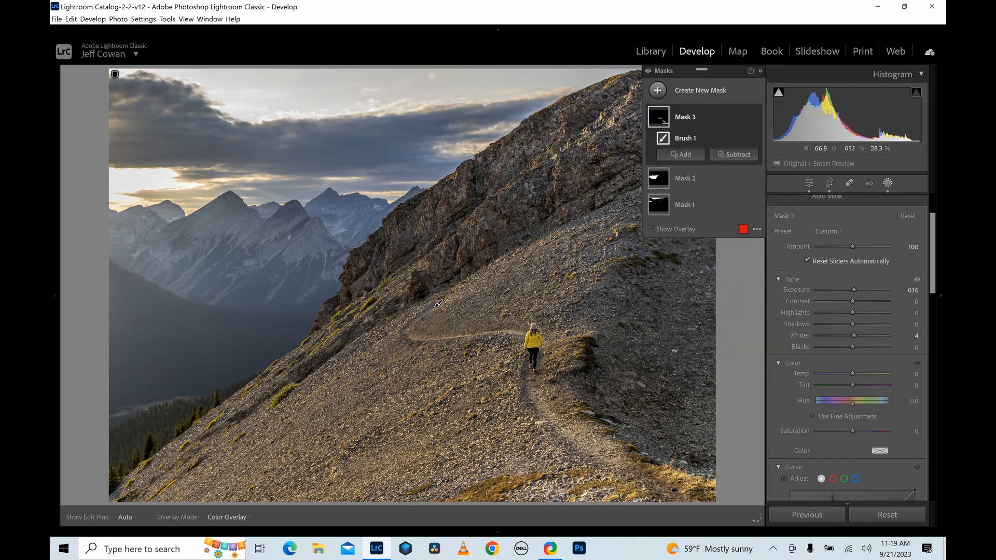
key("h")
key("h")
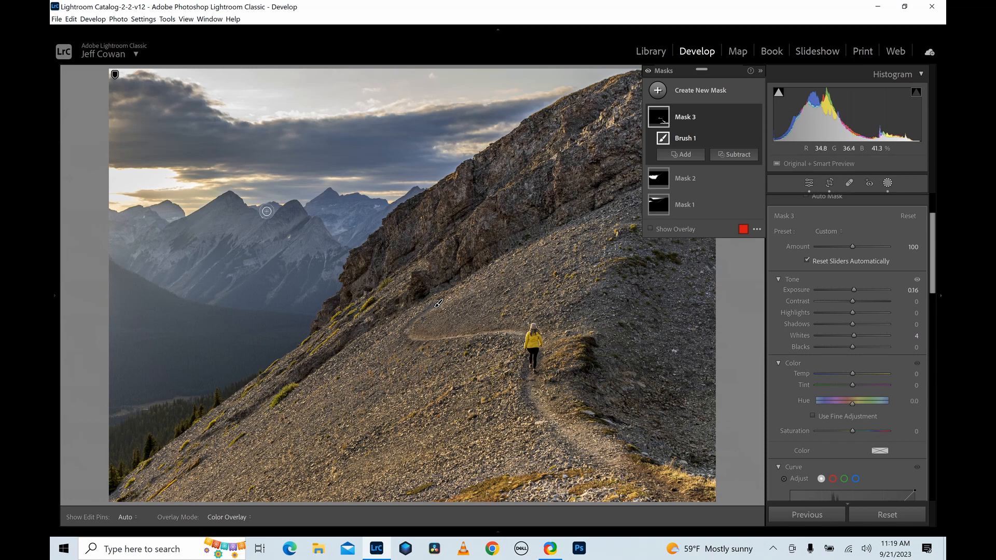
key("h")
key("h")
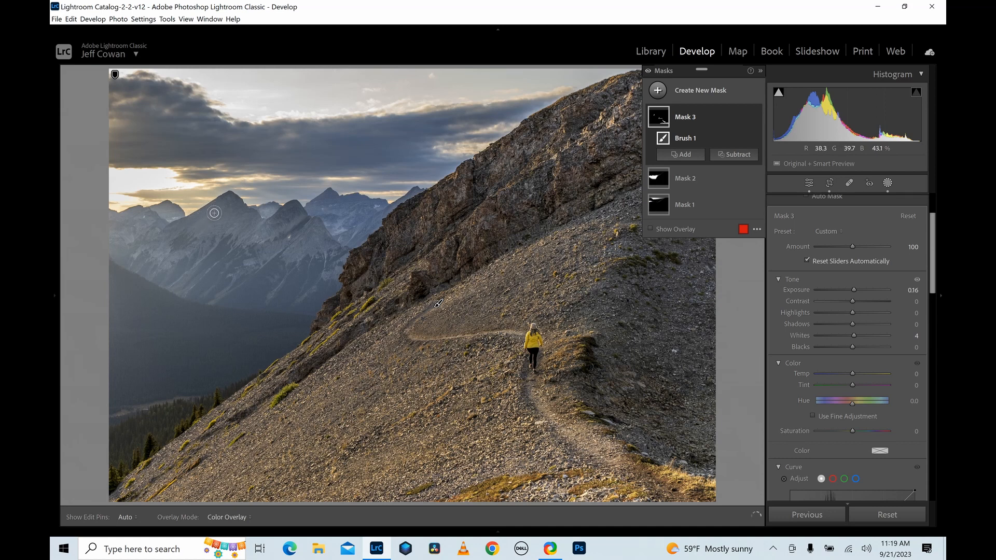
key("h")
key("h")
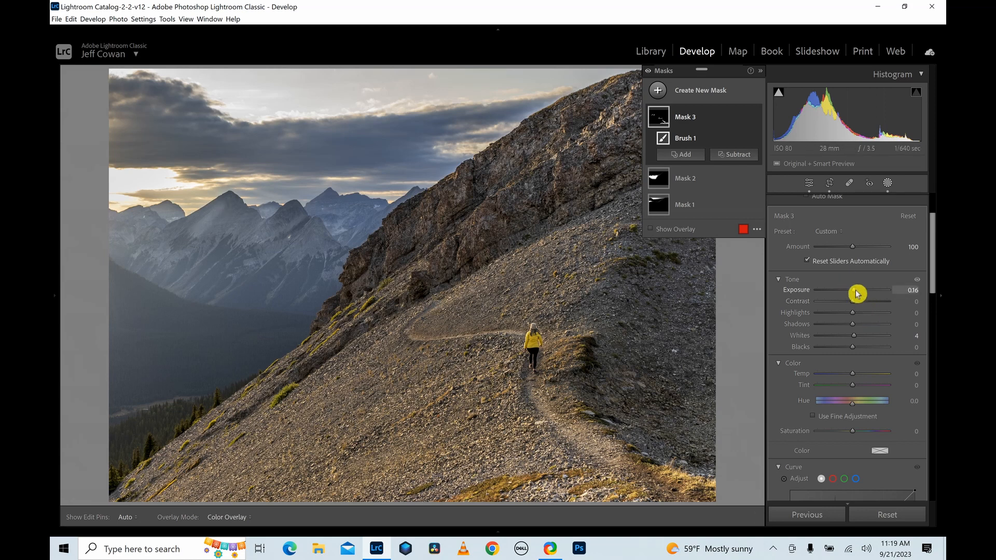
Set the brush mask's Exposure to 0.08 and paint a short stroke on the gravel slope
left_click_drag(855, 290, 855, 290)
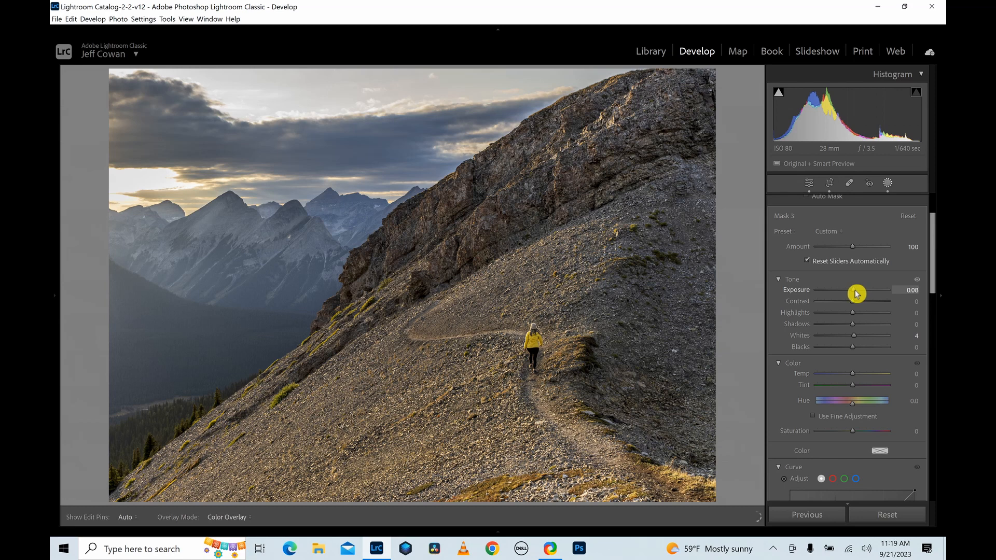
left_click_drag(856, 294, 855, 293)
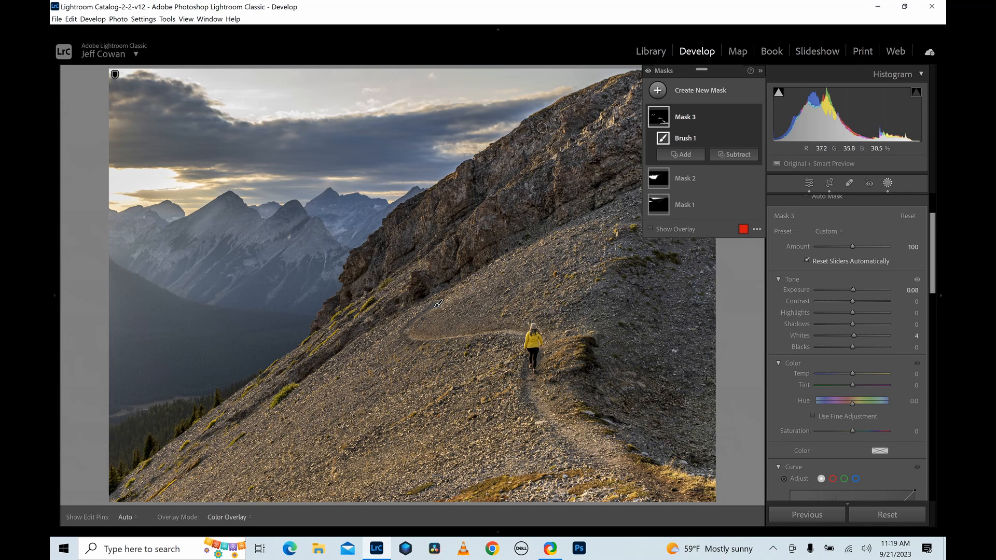
key("h")
key("h")
mouse_move(357, 386)
left_mouse_down()
mouse_move(382, 399)
mouse_move(367, 384)
left_mouse_up()
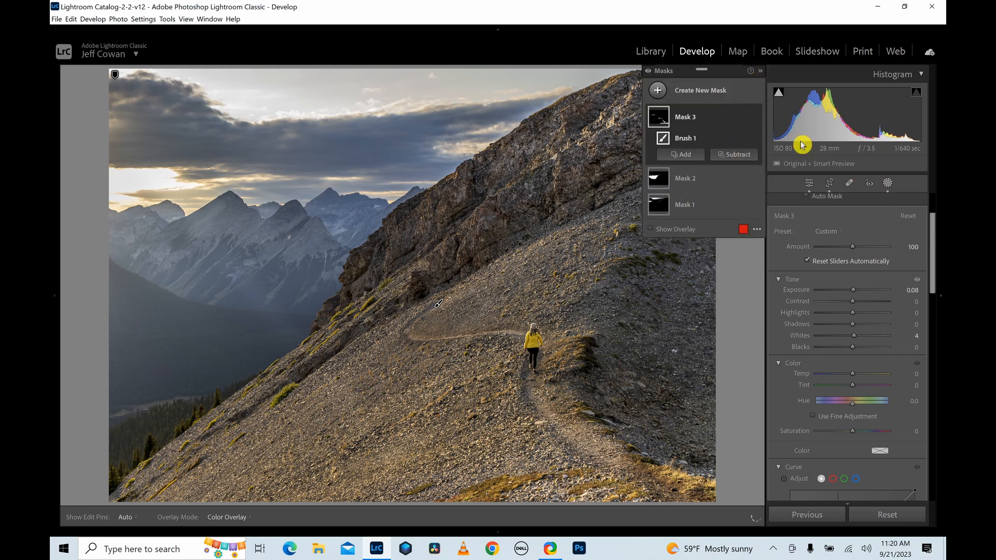
Close masking and compare the photo before and after, side by side and split, ending in the single-photo view
left_click(760, 70)
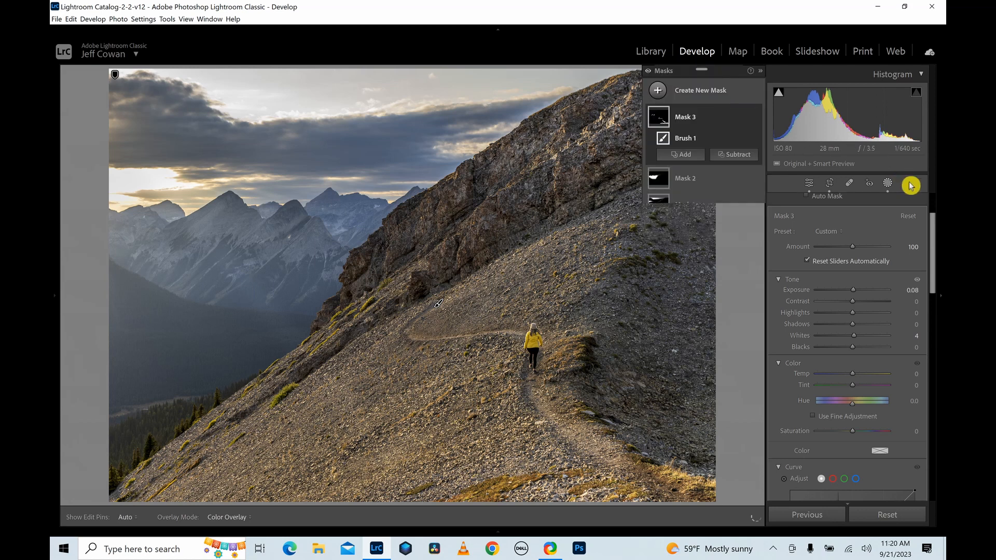
left_click(888, 184)
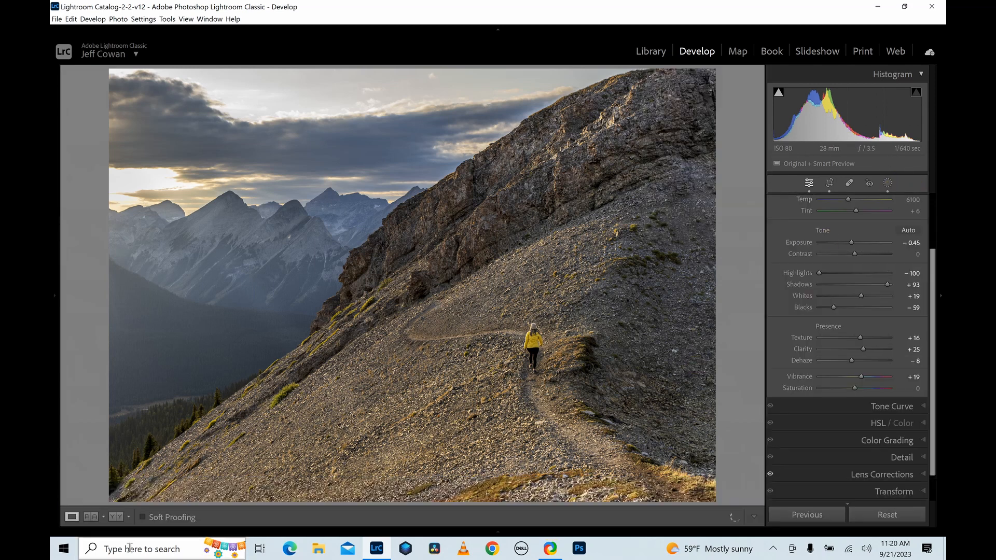
mouse_move(117, 525)
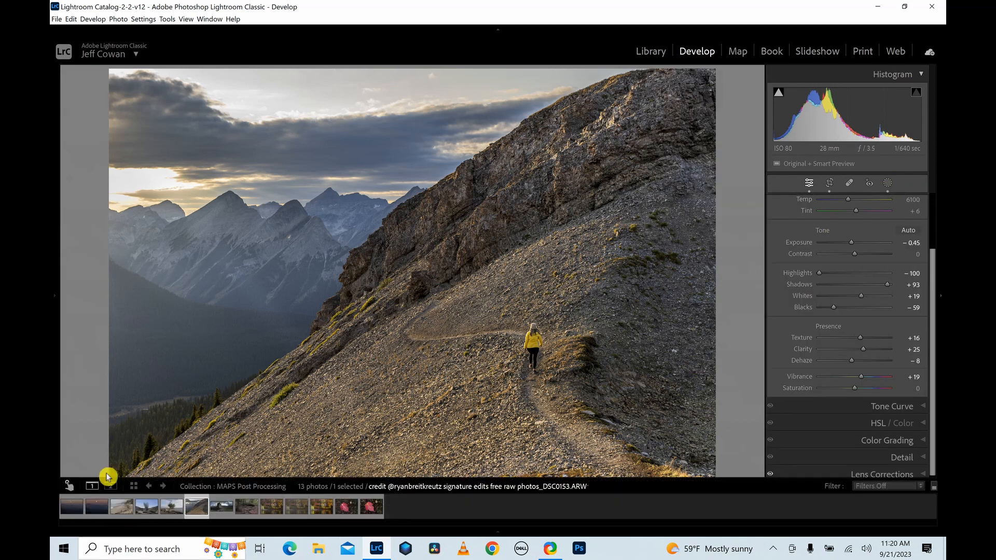
left_click(117, 517)
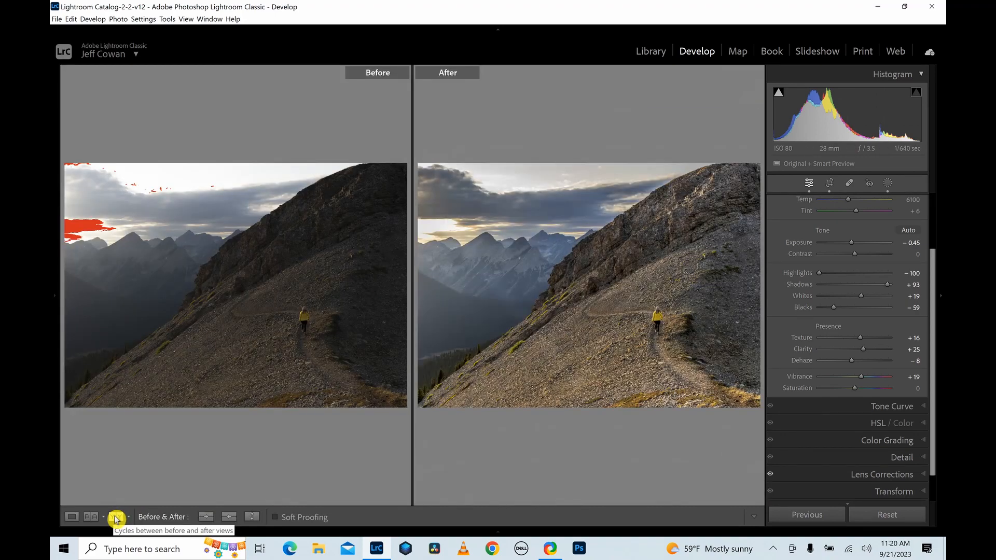
left_click(116, 517)
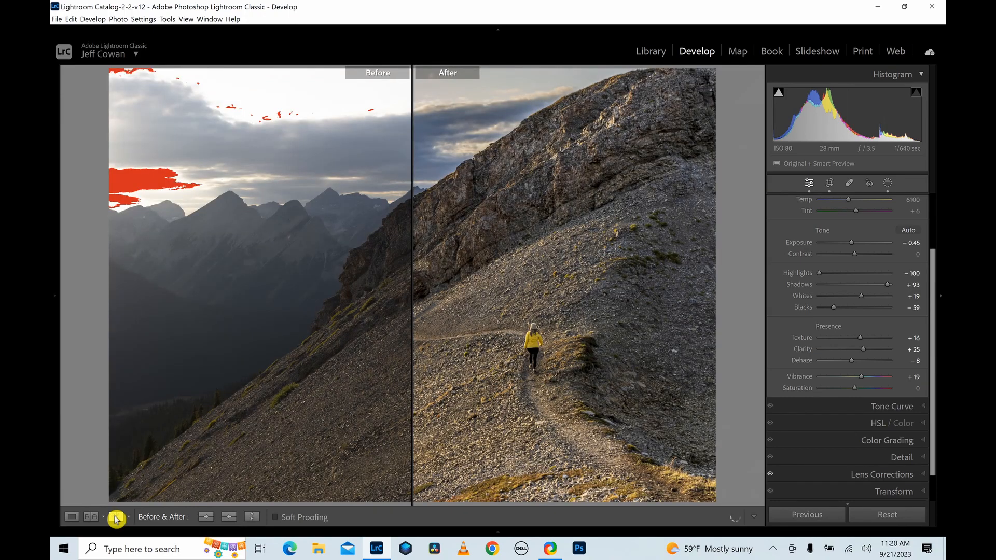
left_click(70, 517)
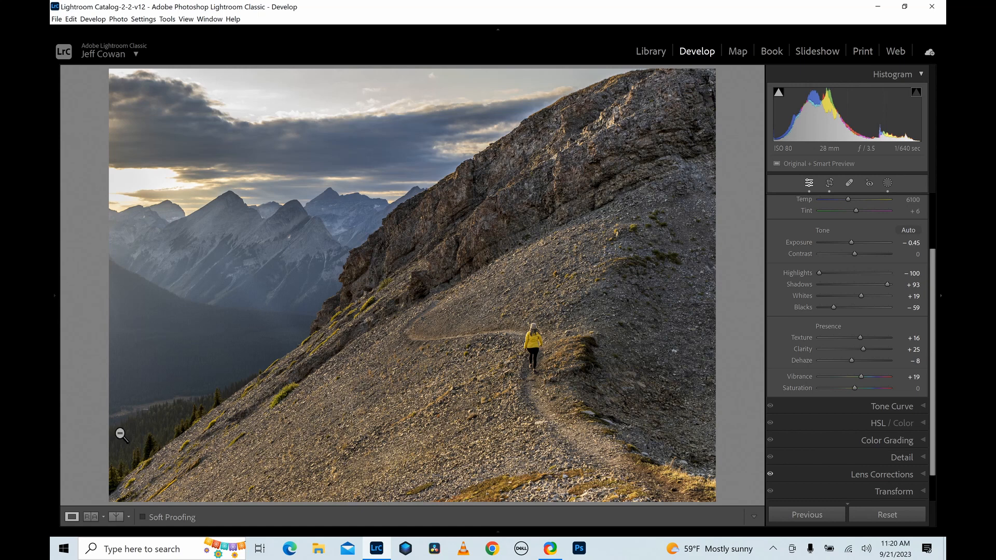
View the edited photo with the surroundings dimmed and fully blacked out, and restore the normal display
key("l")
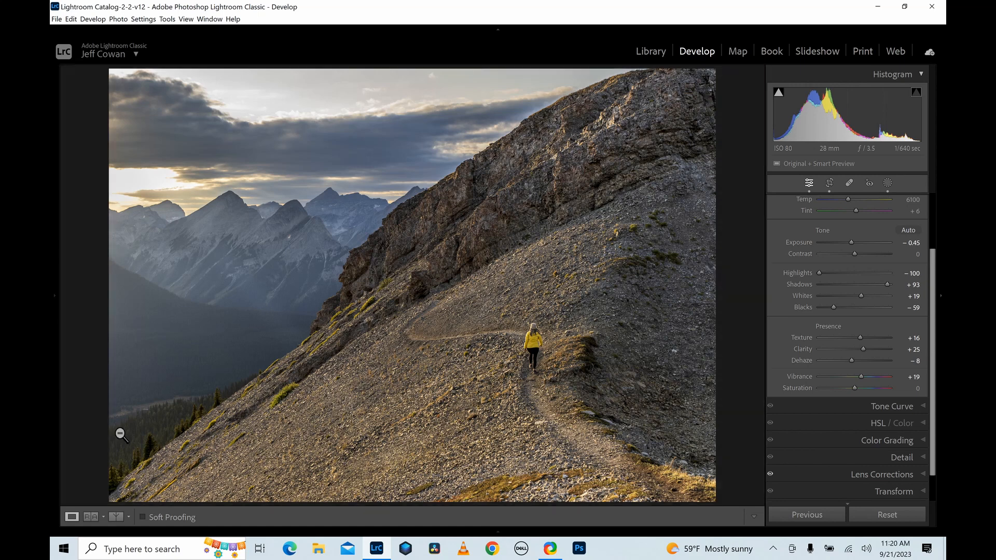
key("l")
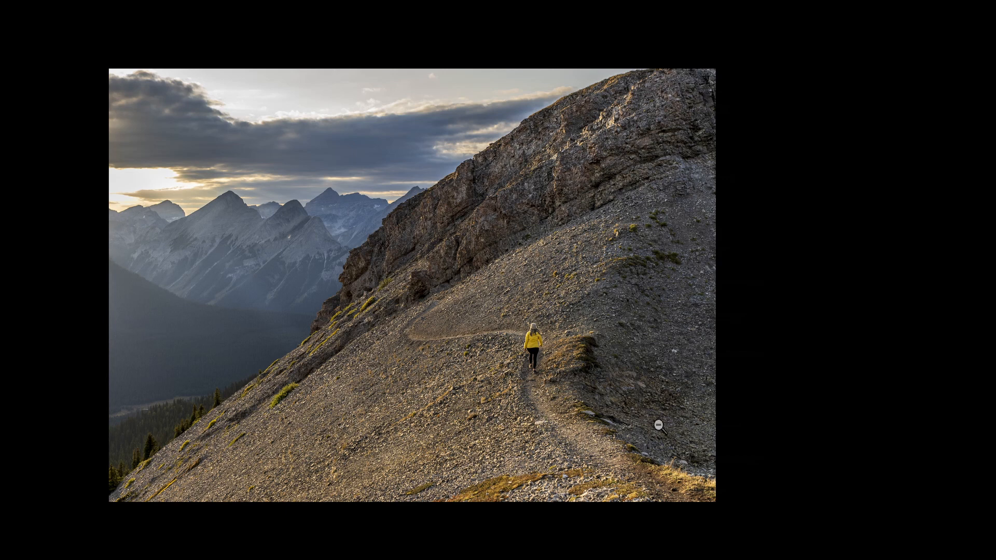
key("l")
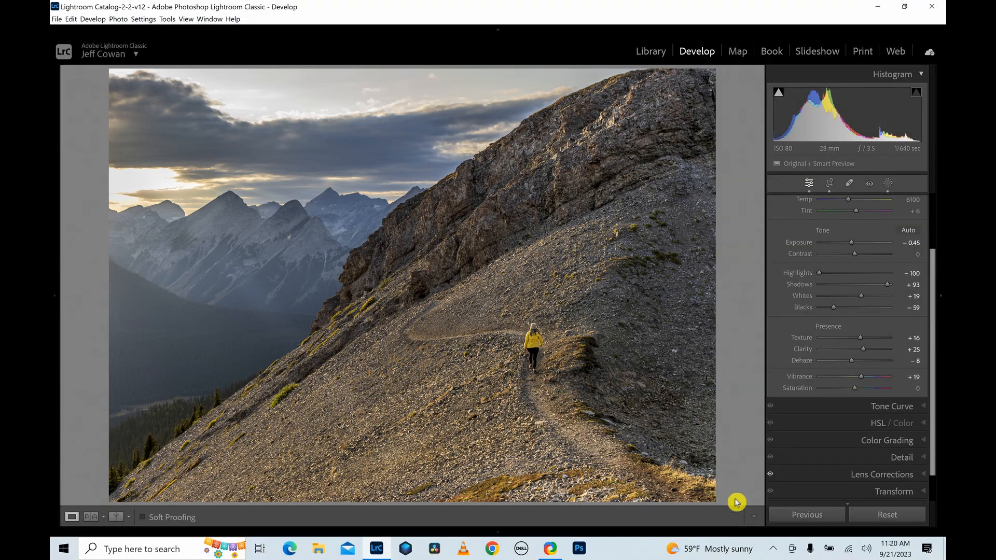